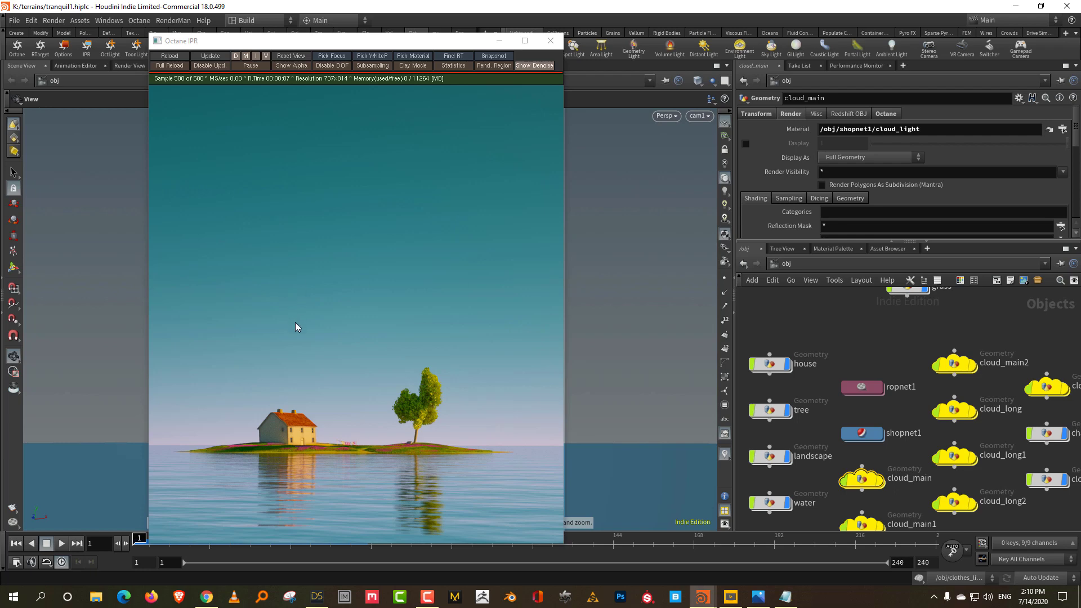
Turn on display of the cloud_main object and reload the Octane render.
middle_click_drag(899, 361, 898, 335)
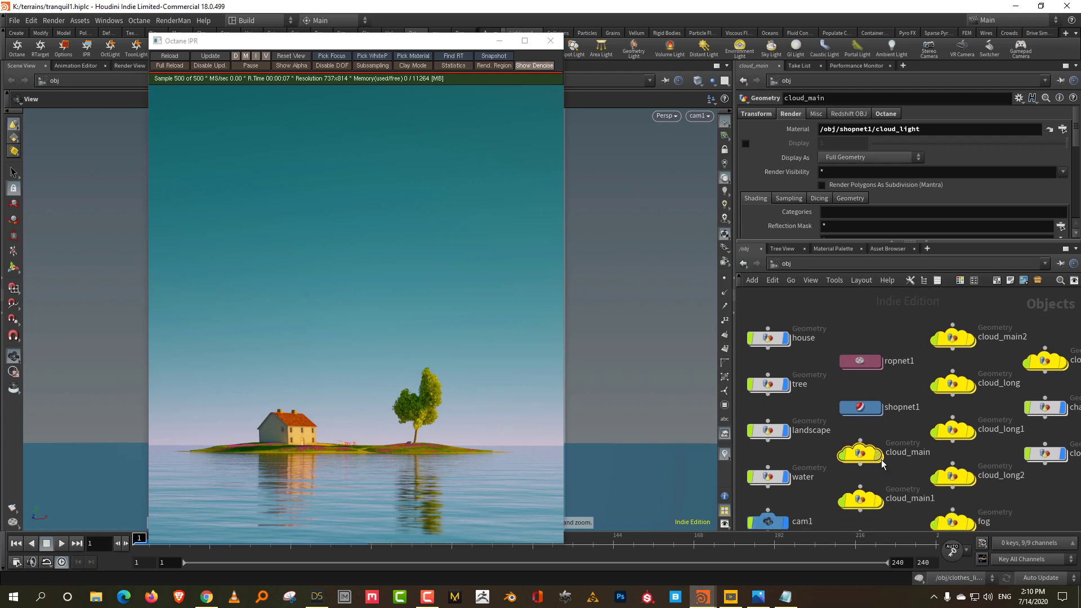
left_click(879, 454)
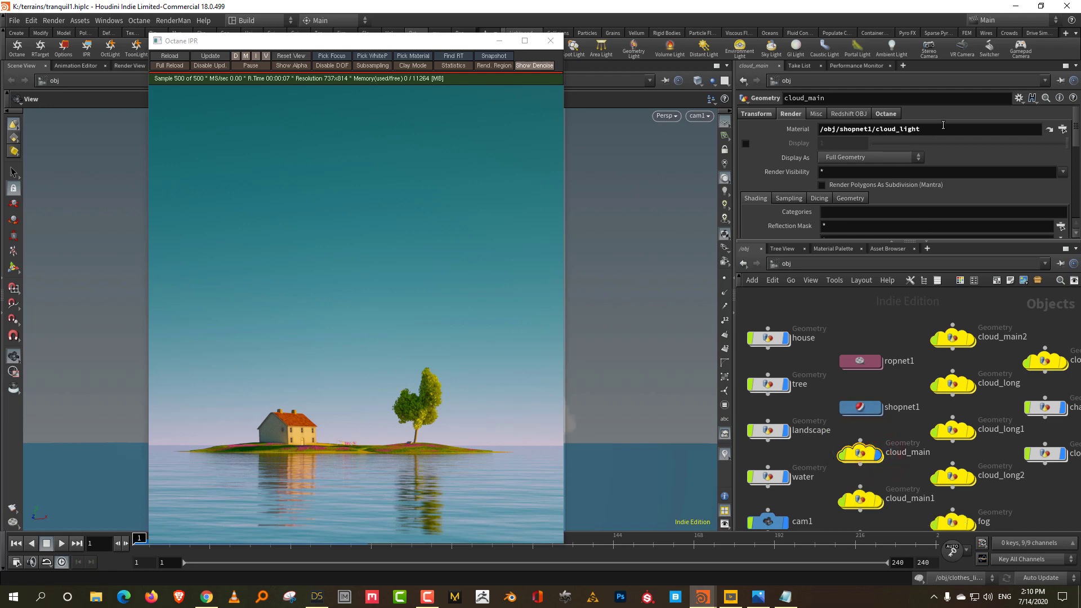
left_click(169, 58)
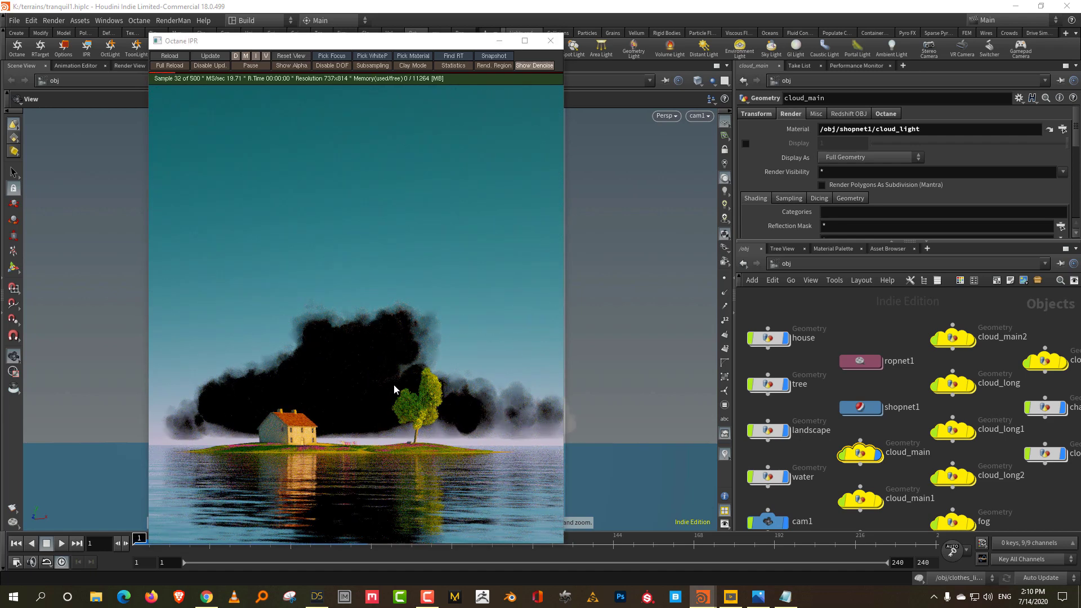
Move the render window aside and open the network of cloud_main's assigned material, cloud_light.
left_click_drag(395, 41, 291, 26)
left_click(1050, 129)
left_click_drag(779, 375, 914, 445)
middle_click_drag(921, 337, 922, 386)
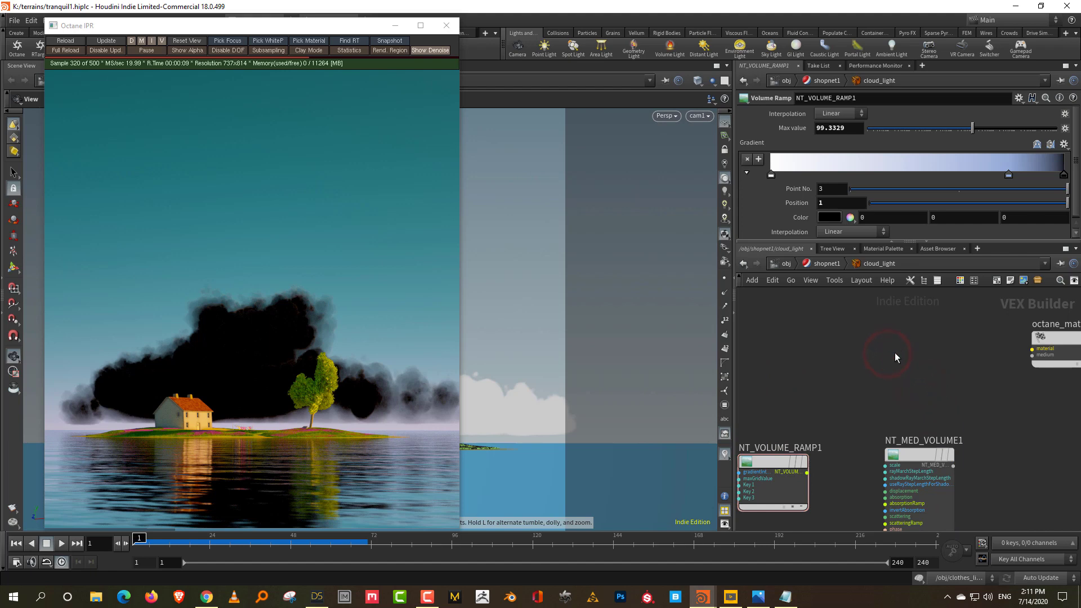
Add a Medium Volume node and connect it to the medium input of octane_material1.
key("Tab")
type("volum")
left_click(980, 342)
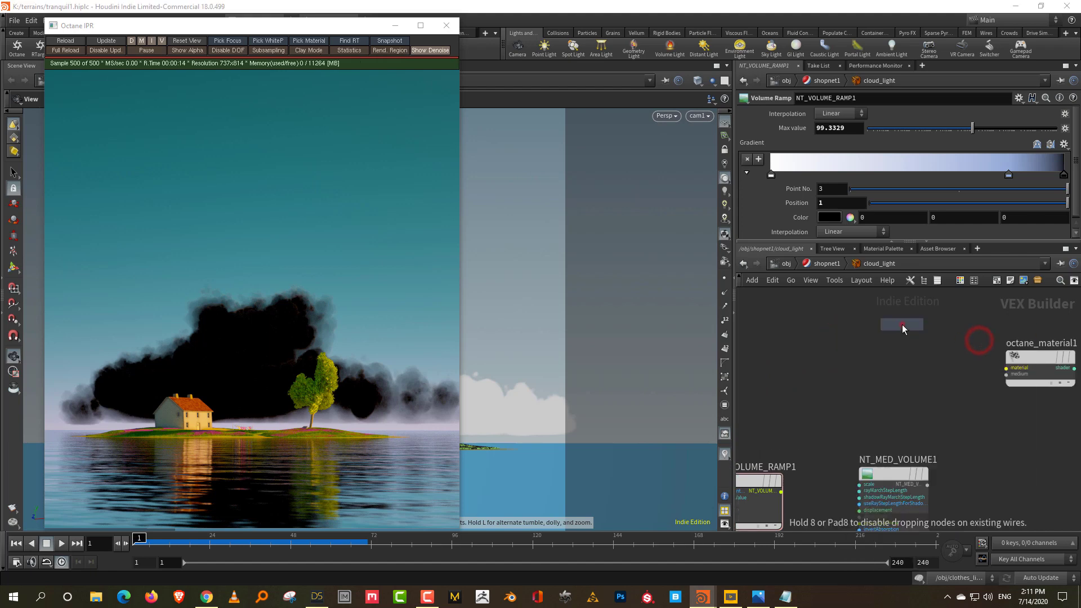
left_click(901, 324)
left_click(937, 335)
left_click(988, 380)
left_click(985, 294)
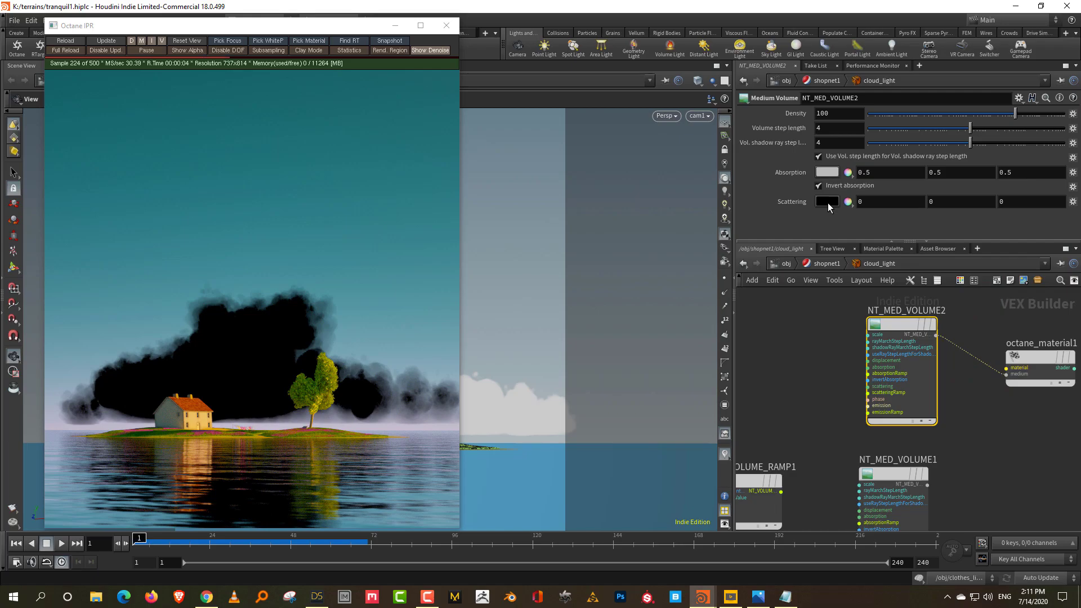
Set the new medium's absorption colour to 0.858 grey and its scattering colour to 0.872 grey.
left_click(826, 173)
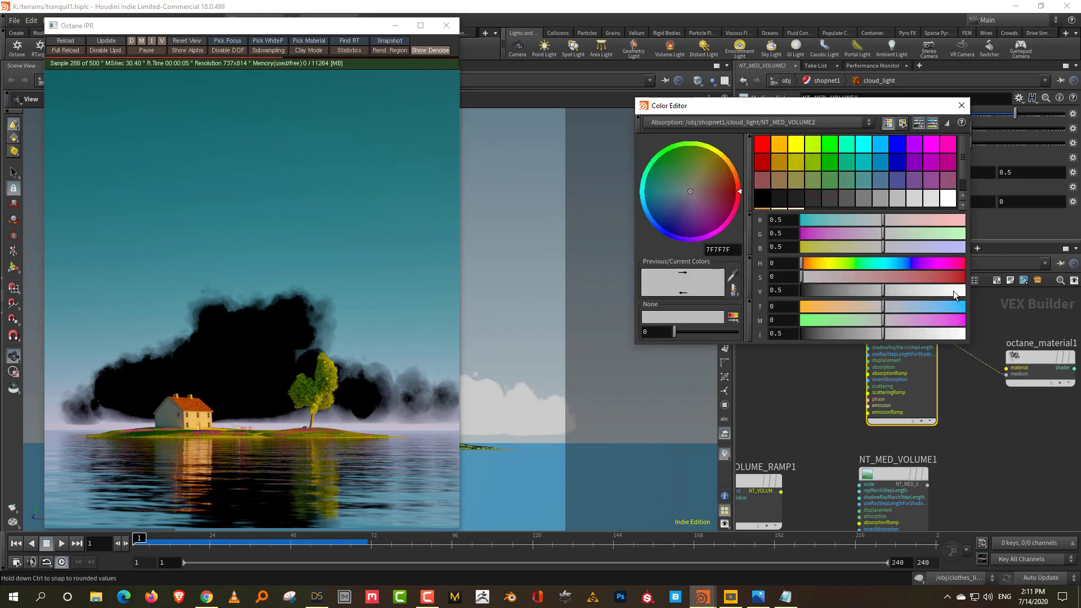
mouse_move(953, 290)
left_mouse_down()
mouse_move(944, 294)
mouse_move(944, 275)
left_mouse_up()
left_click(962, 106)
left_click(816, 200)
left_click(961, 88)
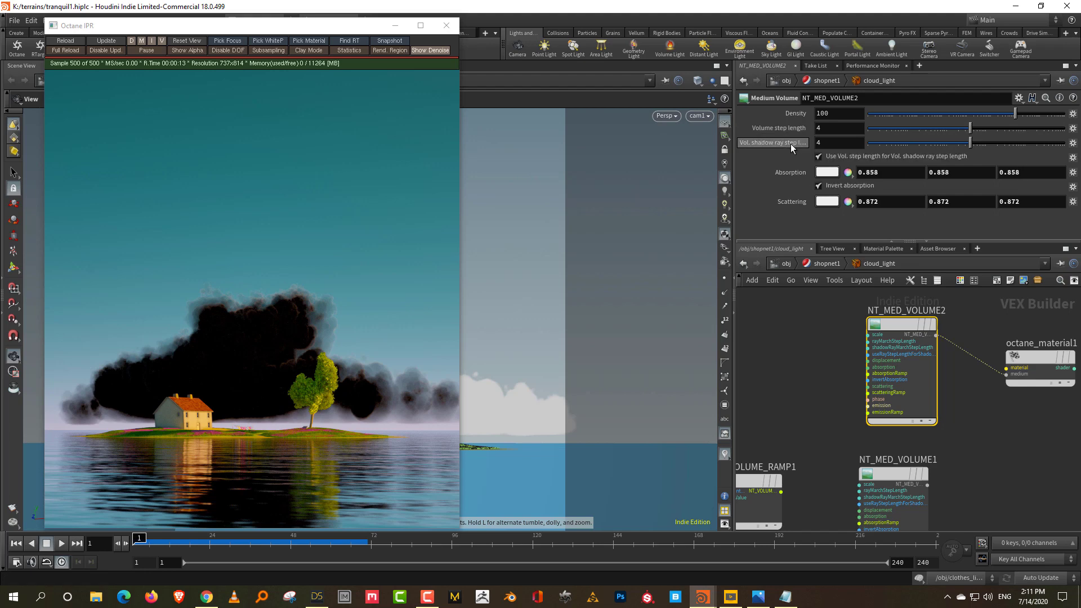
Set the medium's volume step length to 0.5 and its density to 8.
left_click(823, 127)
type("0.5")
key("Return")
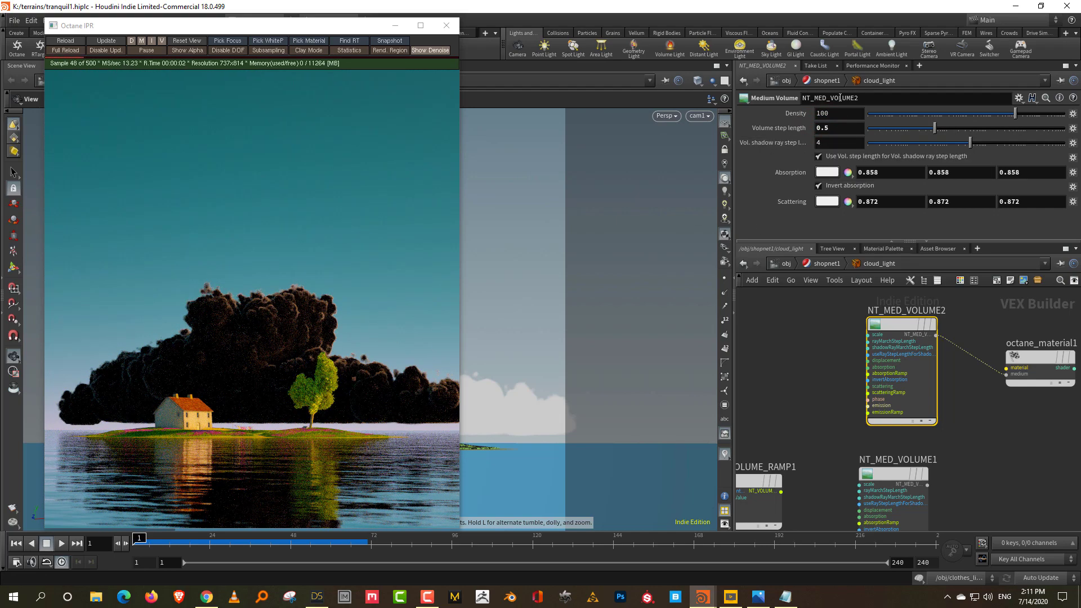
double_click(845, 114)
type("8")
key("Return")
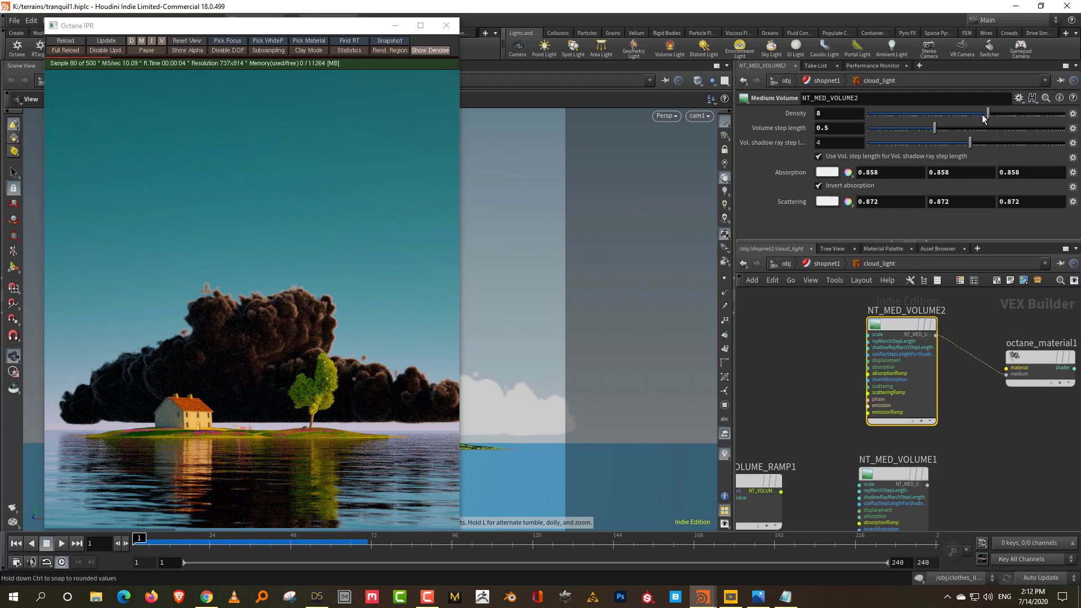
Try a much lower density of about 0.54 on the medium and return it to 8.
left_click_drag(984, 115, 959, 116)
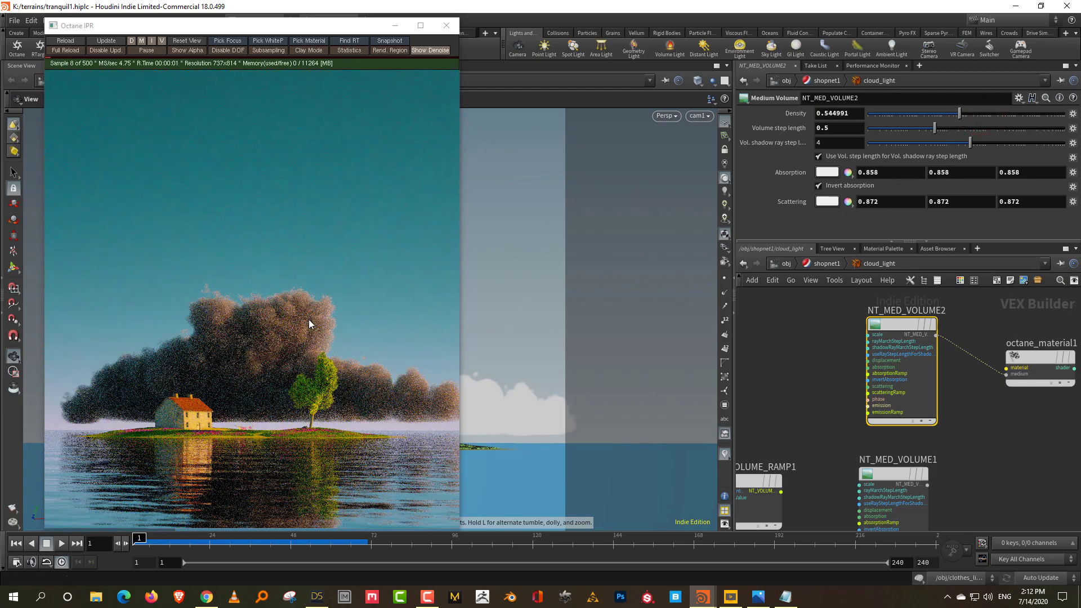
left_click(863, 114)
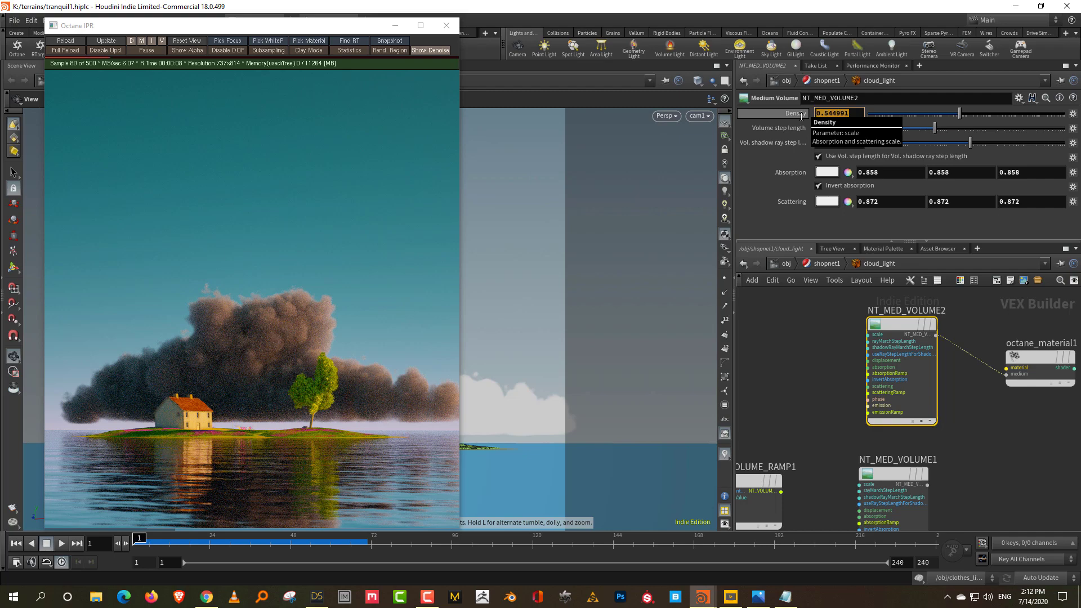
type("8")
key("Return")
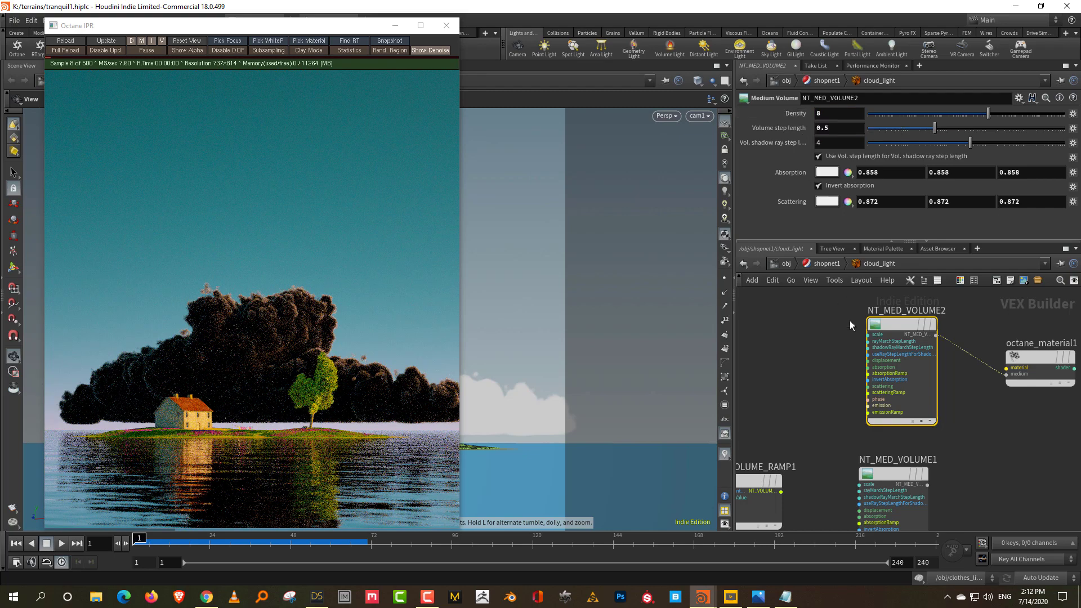
Add a Volume Ramp node and connect it to the absorptionRamp input of NT_MED_VOLUME2.
middle_click_drag(798, 389, 884, 358)
mouse_move(821, 446)
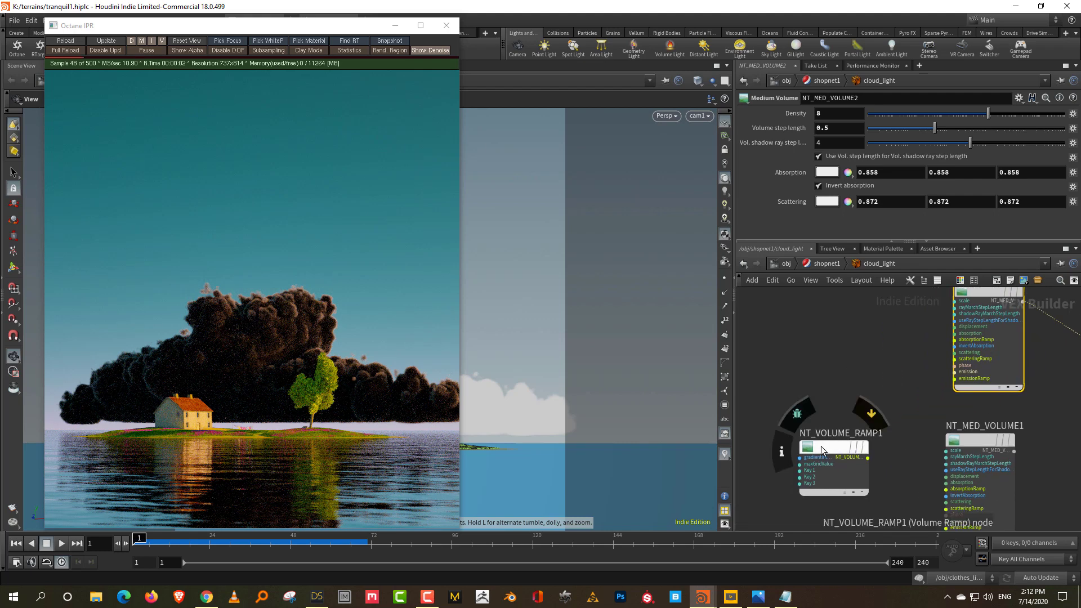
key("Tab")
type("vo")
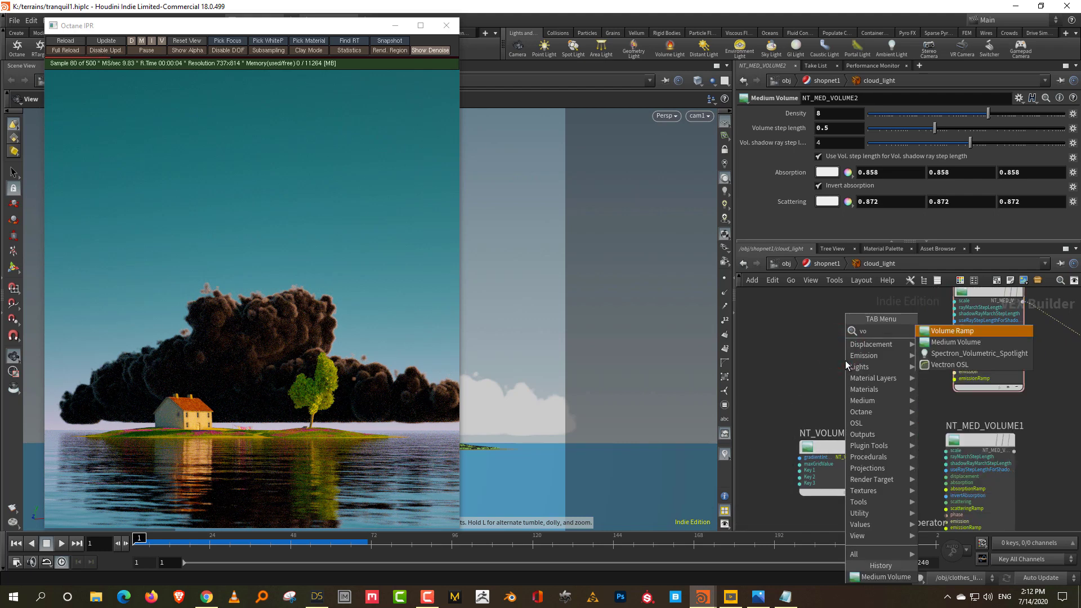
type("lume")
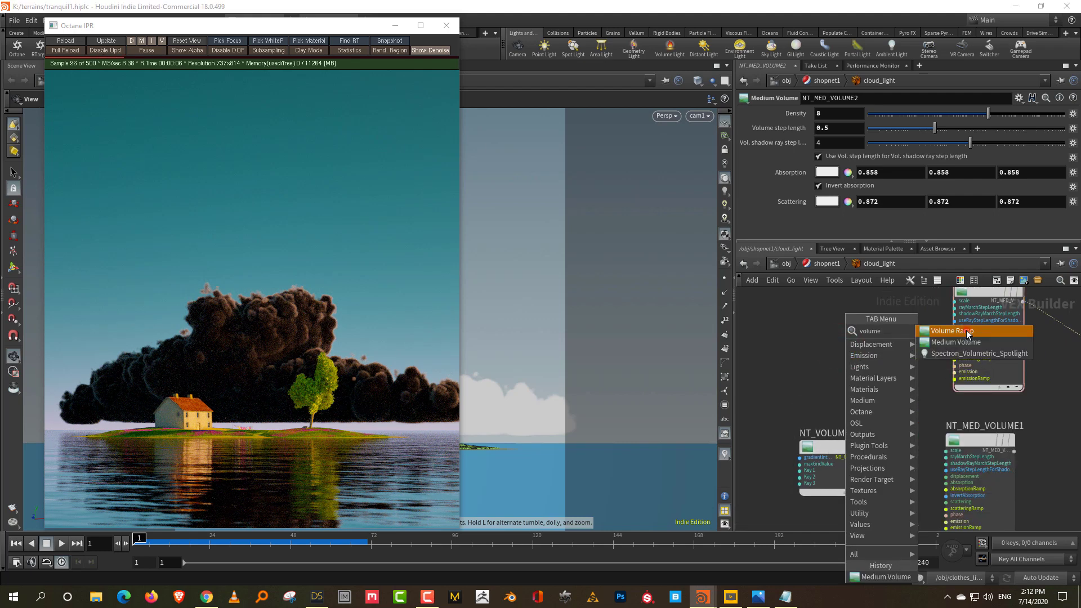
left_click(959, 330)
scroll(912, 341, "up", 3)
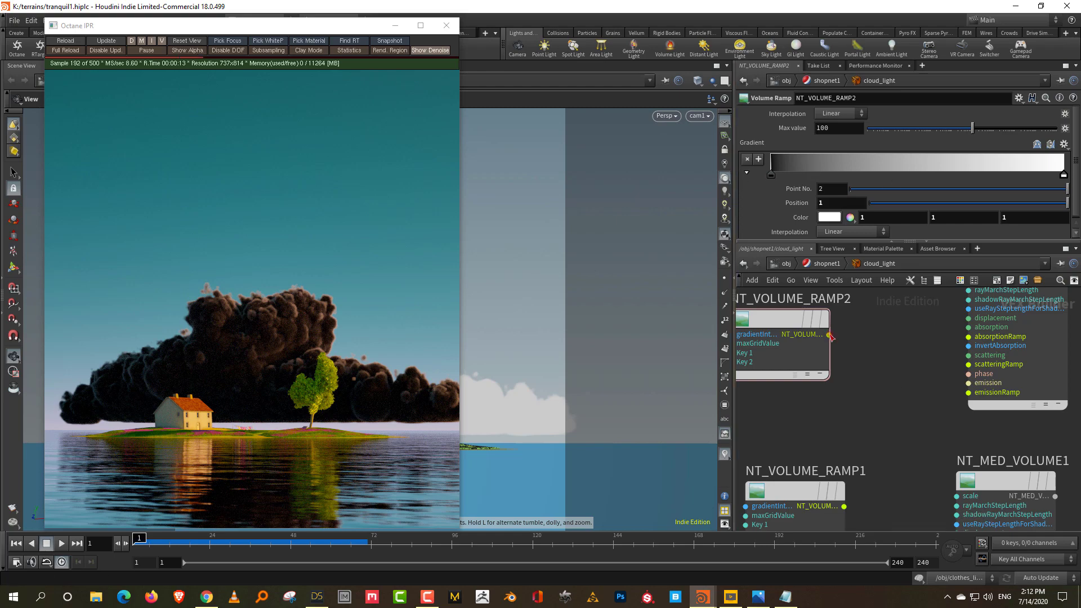
left_click_drag(829, 335, 968, 337)
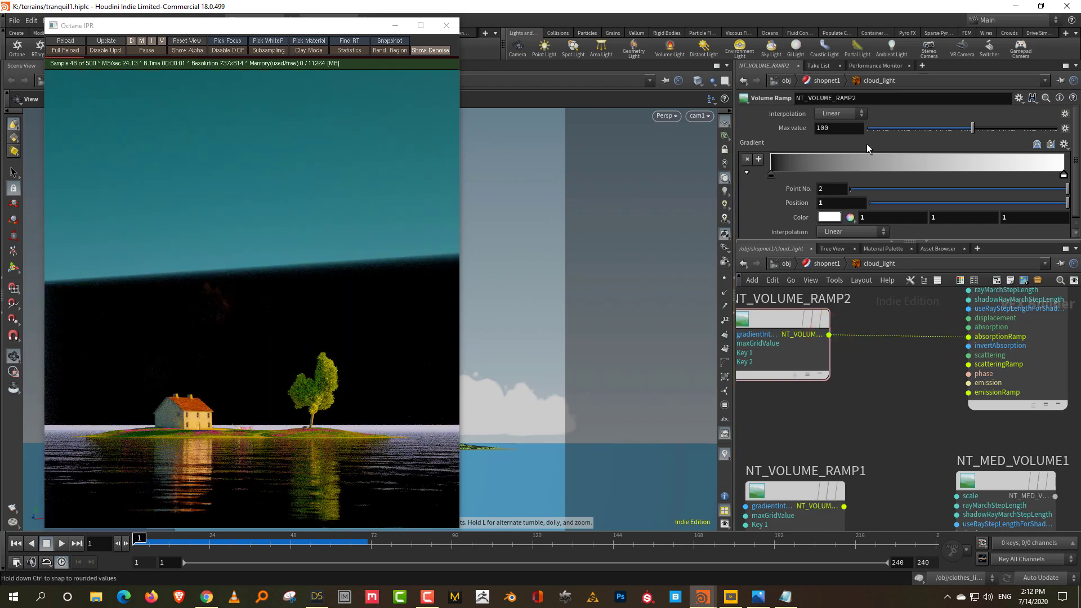
Reverse the new volume ramp's gradient by making its start point white and its end point black.
right_click(771, 179)
left_click(805, 186)
left_click(891, 252)
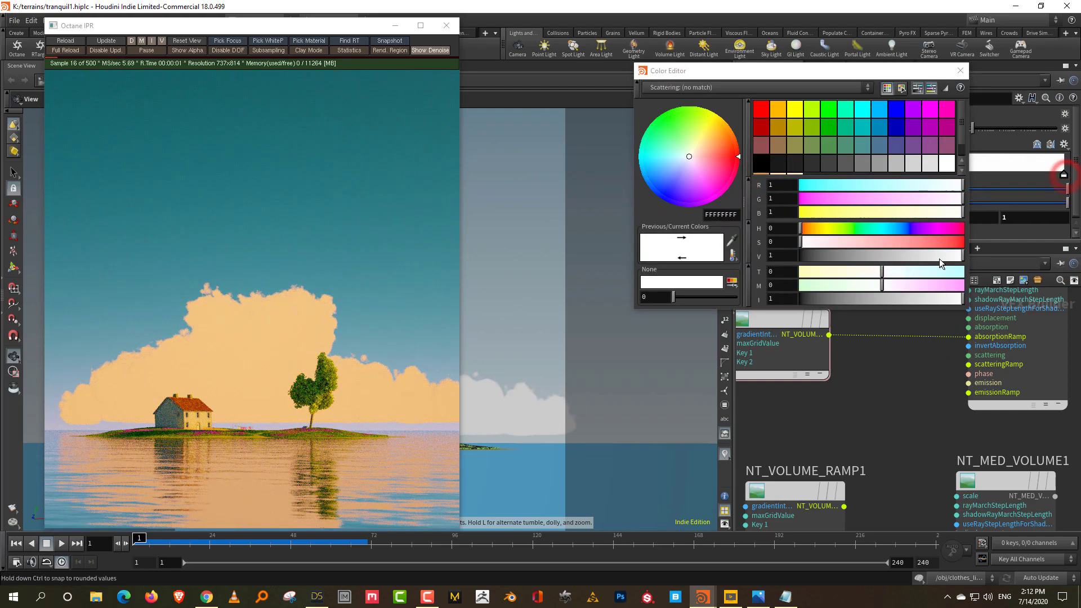
left_click_drag(940, 256, 630, 273)
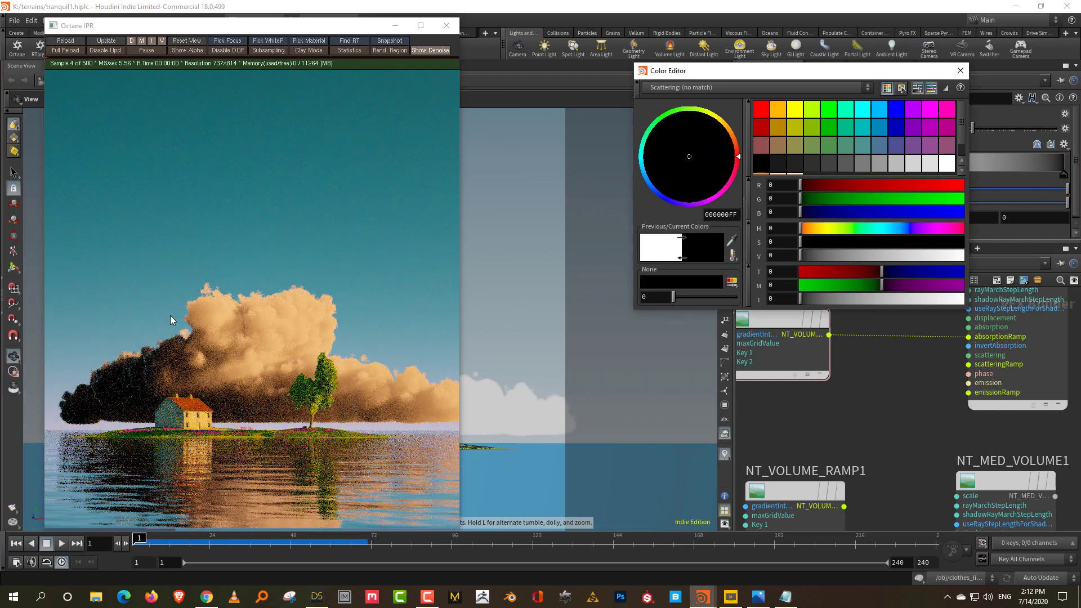
left_click(960, 71)
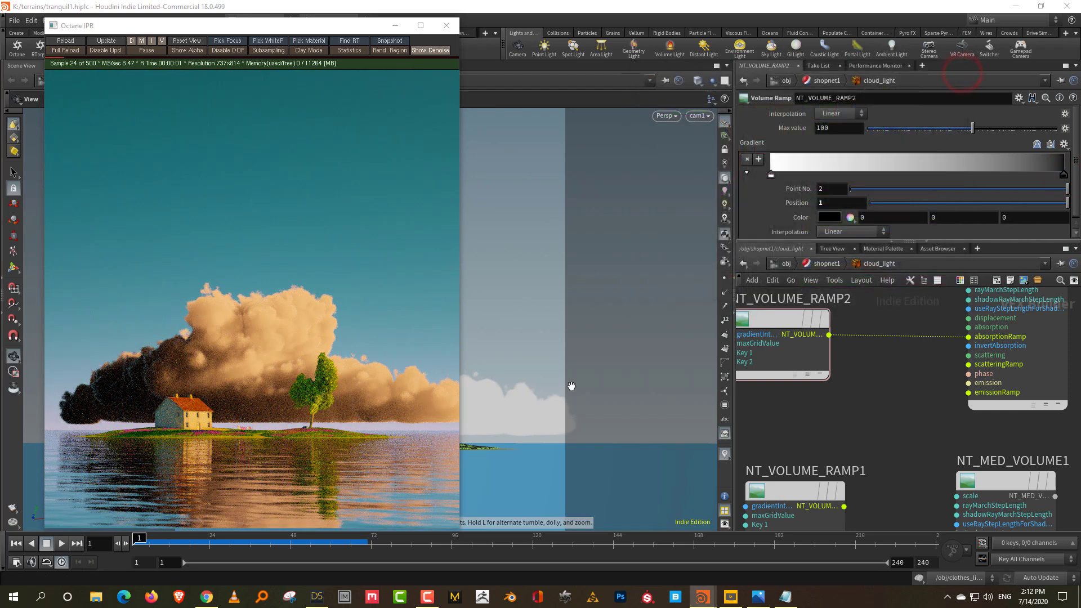
Check the reference painting in Photos, and add a gradient point at position about 0.942 on the volume ramp.
left_click(758, 597)
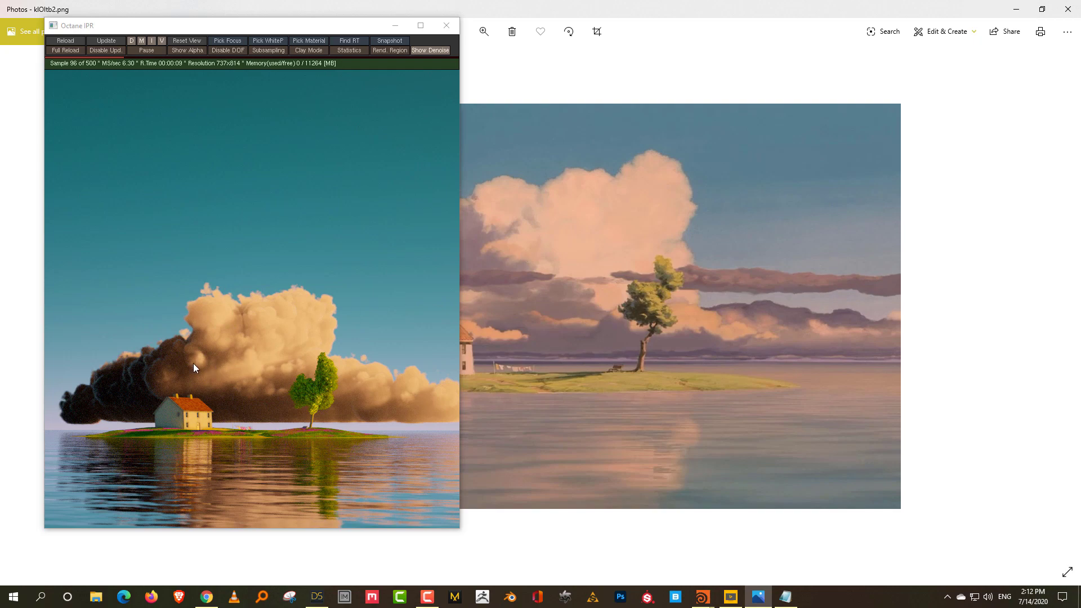
left_click(1016, 8)
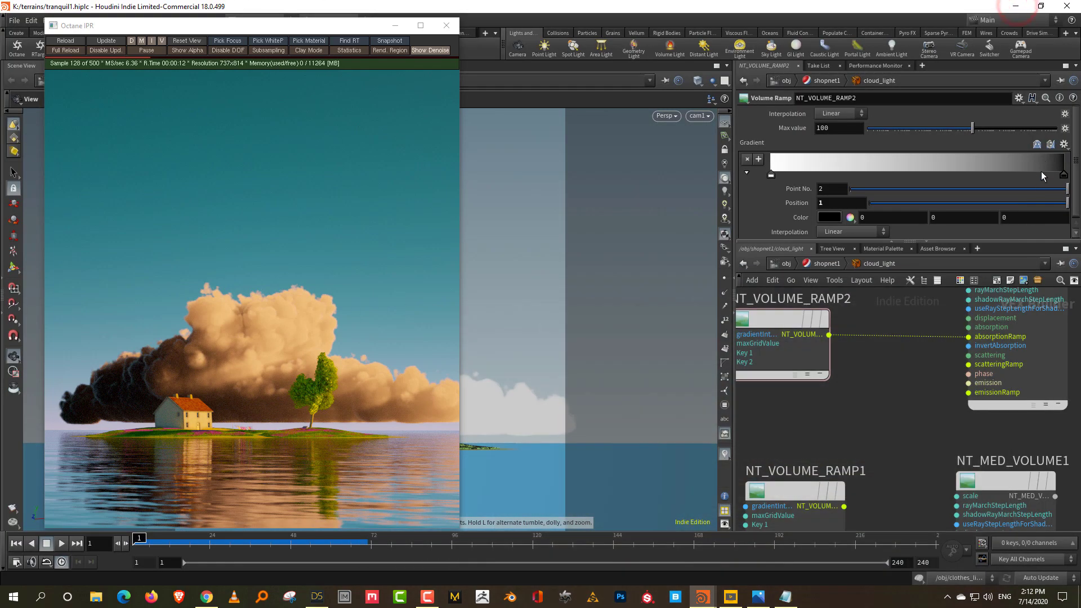
left_click(1046, 170)
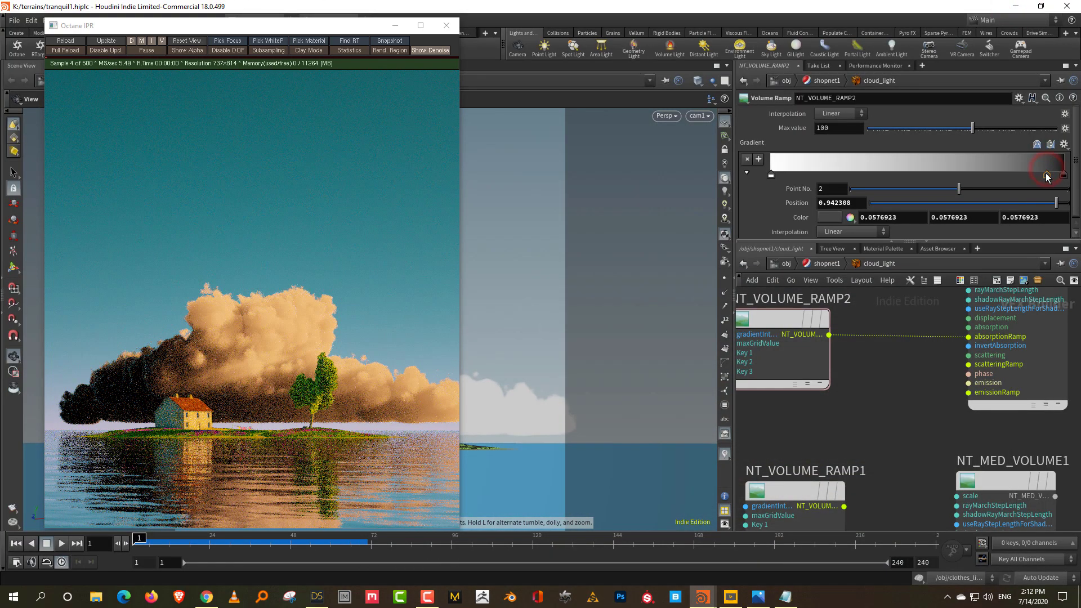
Colour the new gradient point muted blue with hue 227, saturation 0.675 and value 0.561, and compare the render with the reference painting in Photos.
double_click(1046, 175)
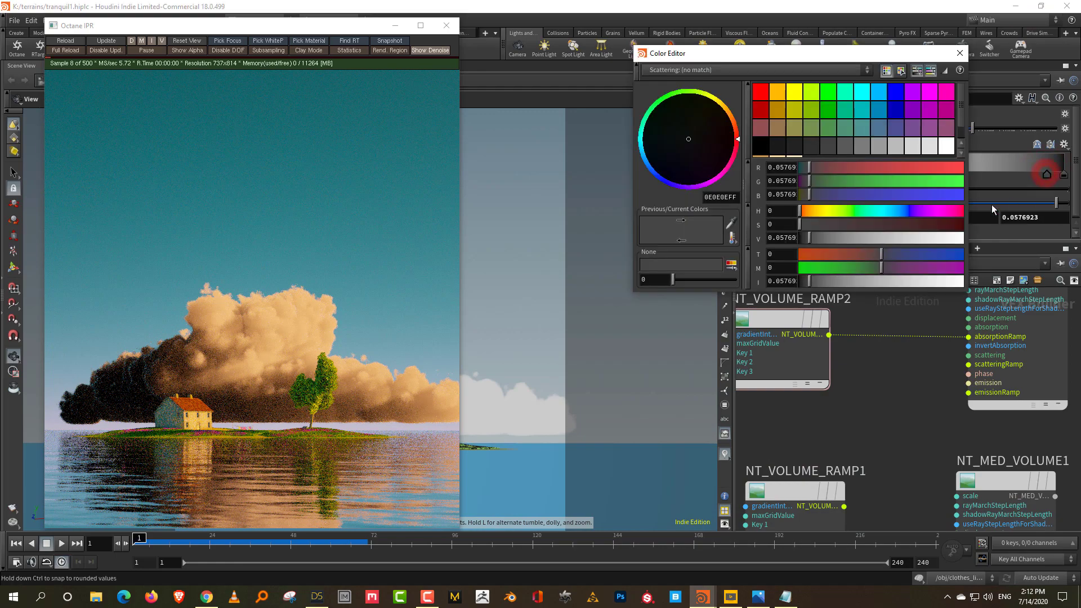
left_click(898, 209)
left_click(931, 224)
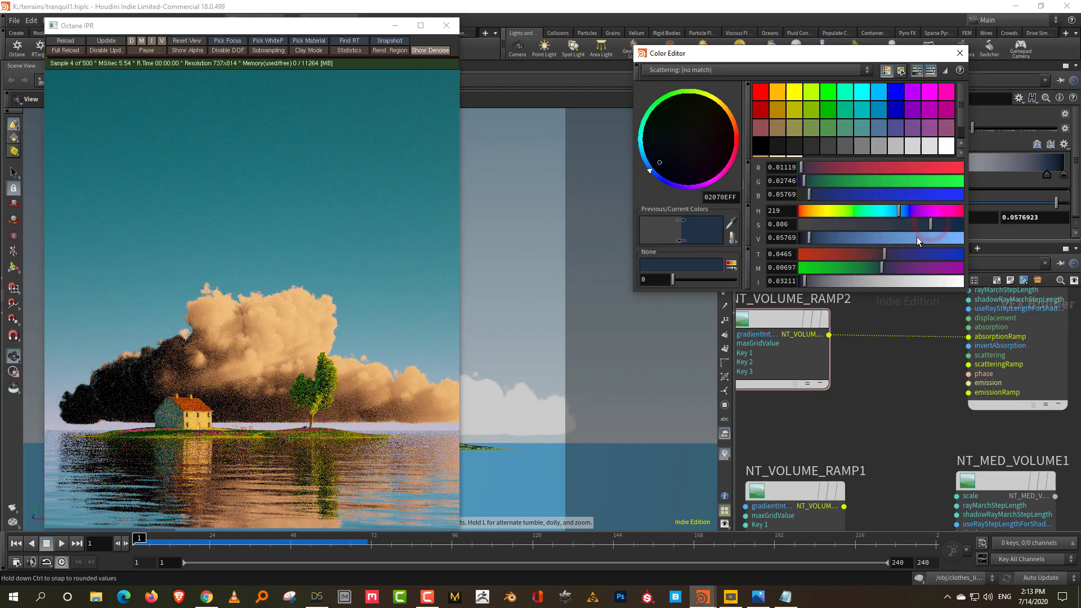
left_click_drag(917, 238, 911, 238)
left_click(912, 212)
left_click(903, 212)
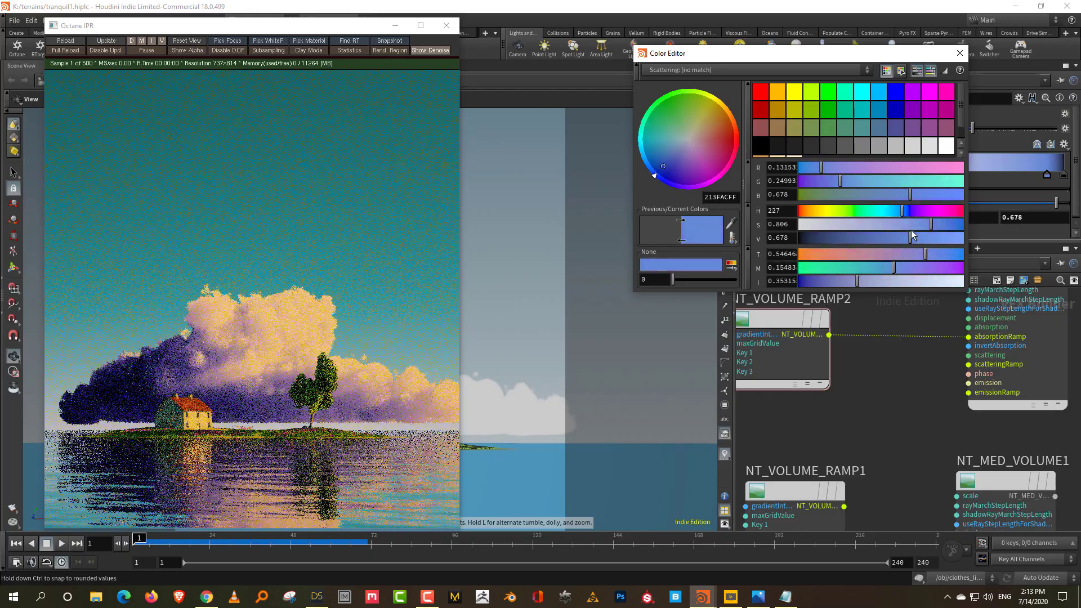
left_click(910, 223)
left_click(891, 237)
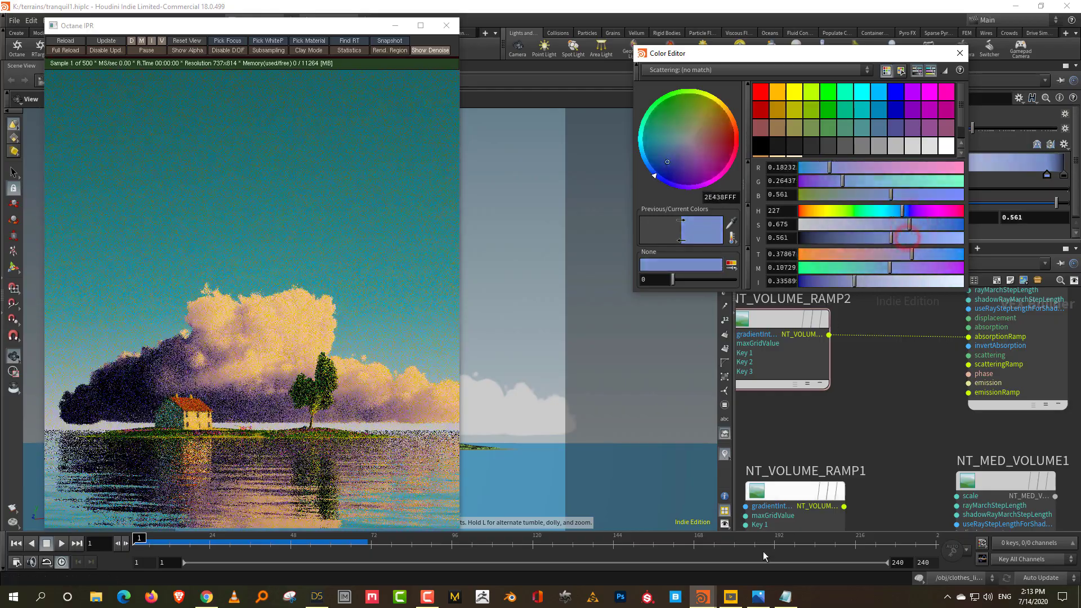
left_click(761, 598)
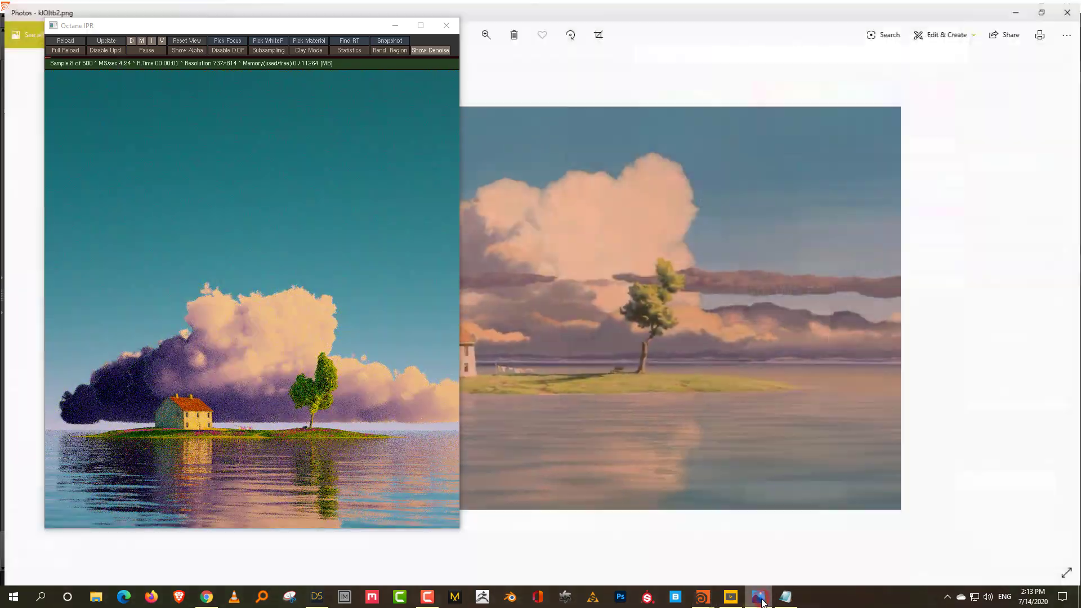
left_click(1023, 9)
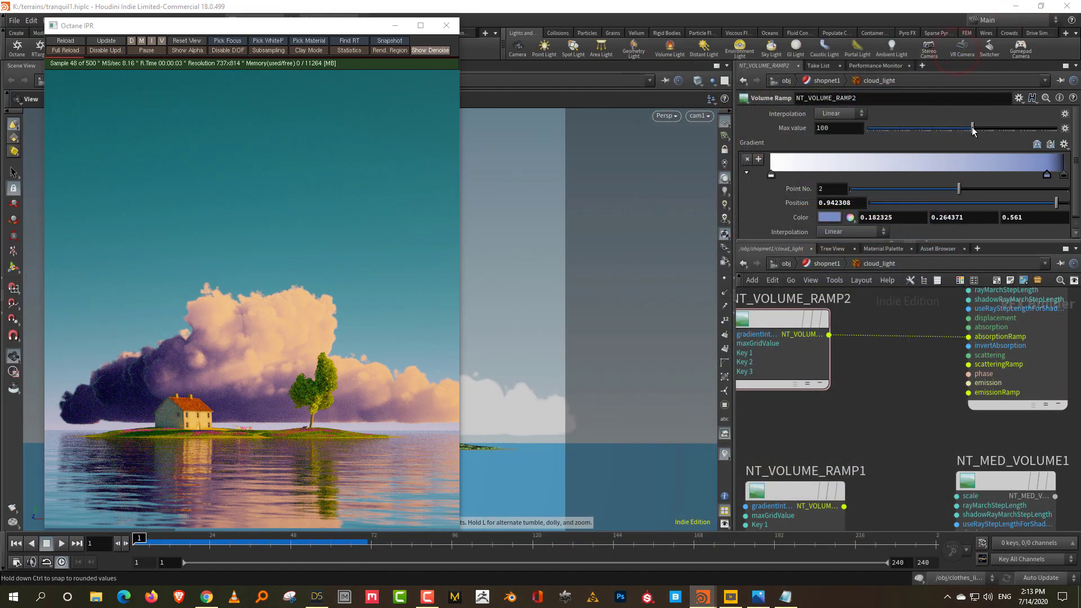
Set the ramp's max value to about 70.5 and move the blue gradient point to position about 0.952.
left_click_drag(972, 129, 970, 130)
left_click_drag(1046, 174, 1051, 176)
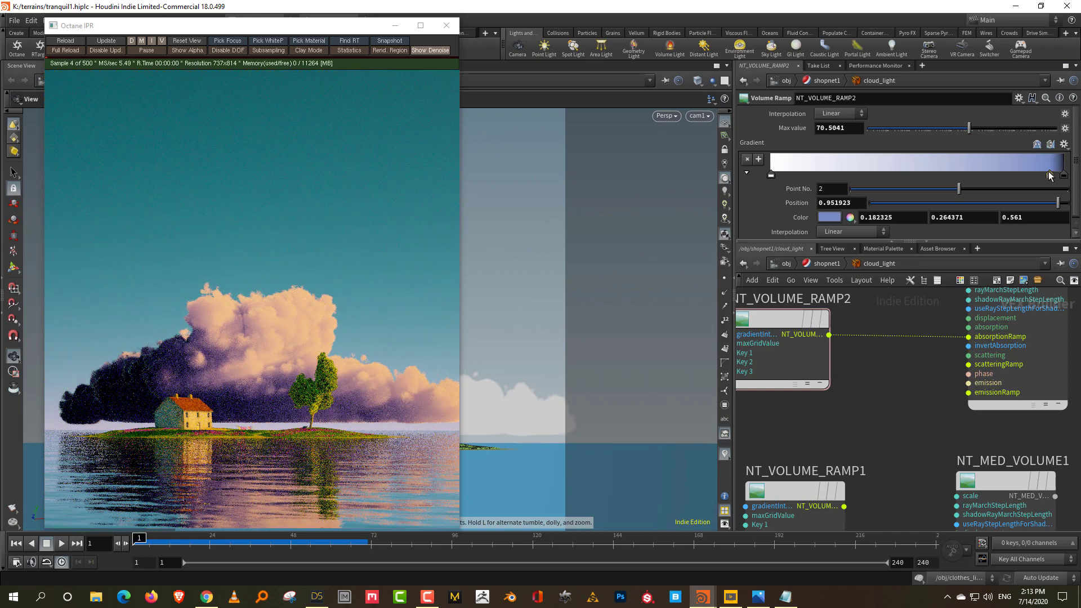
Try medium densities of about 8.94 and 6.5 on NT_MED_VOLUME2 and return the density to 8.
left_click(937, 366)
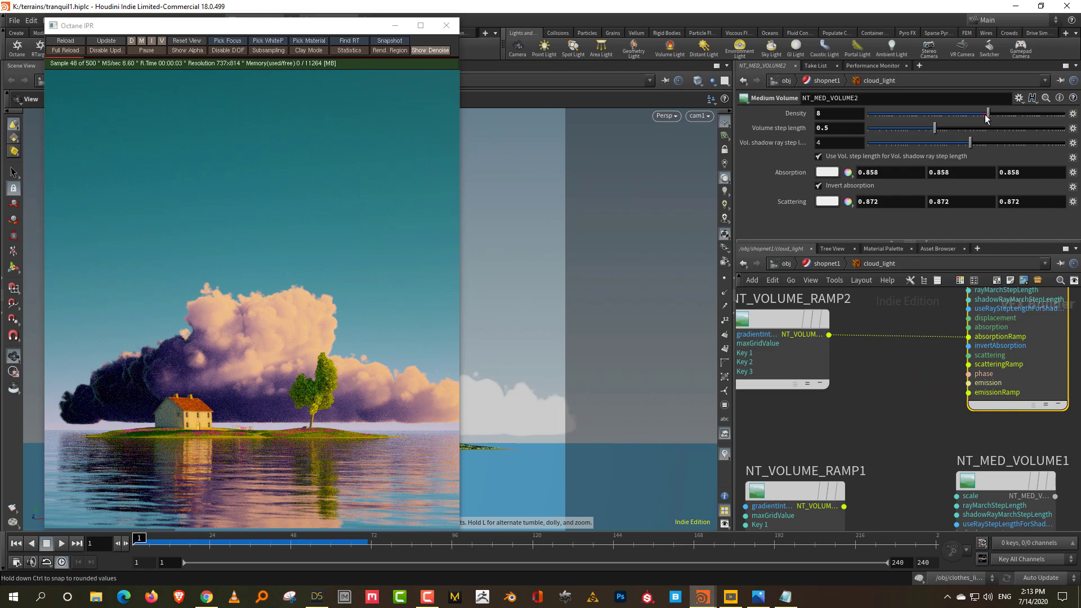
left_click_drag(988, 112, 979, 114)
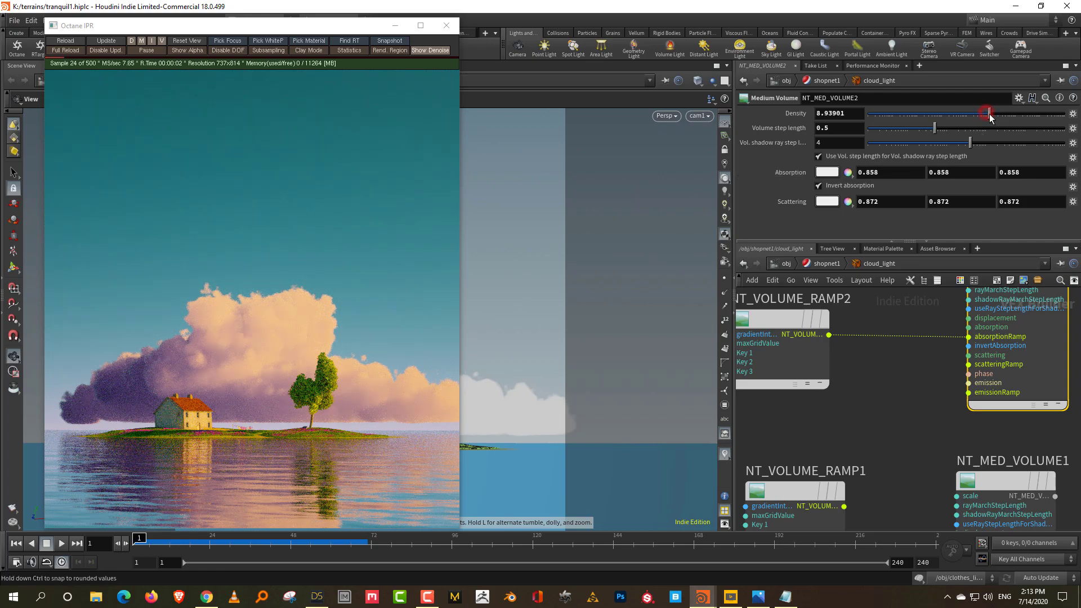
left_click_drag(990, 116, 987, 117)
left_click(838, 114)
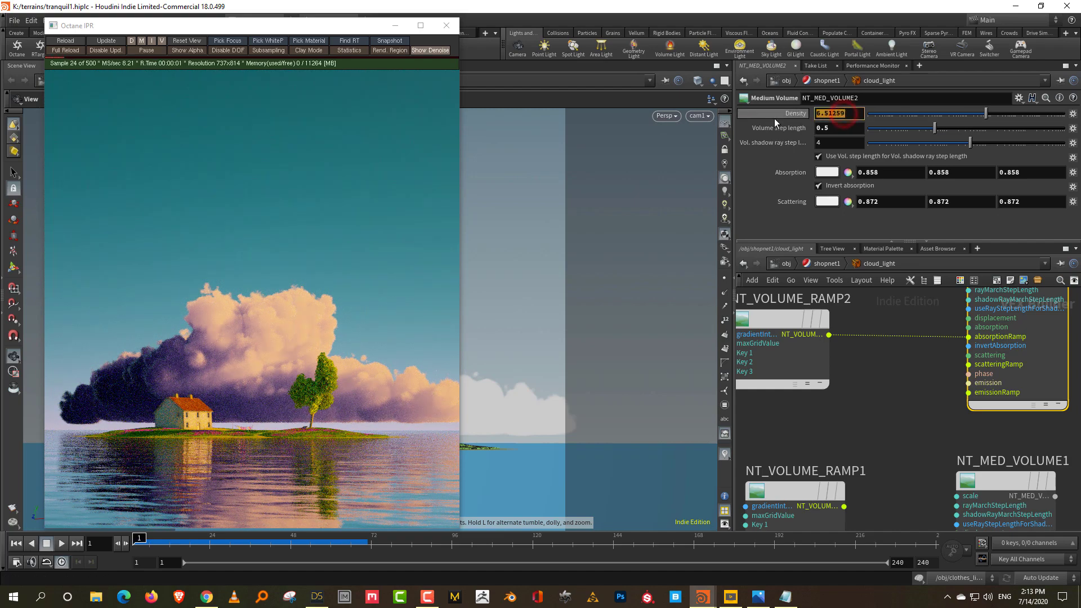
type("8")
key("Return")
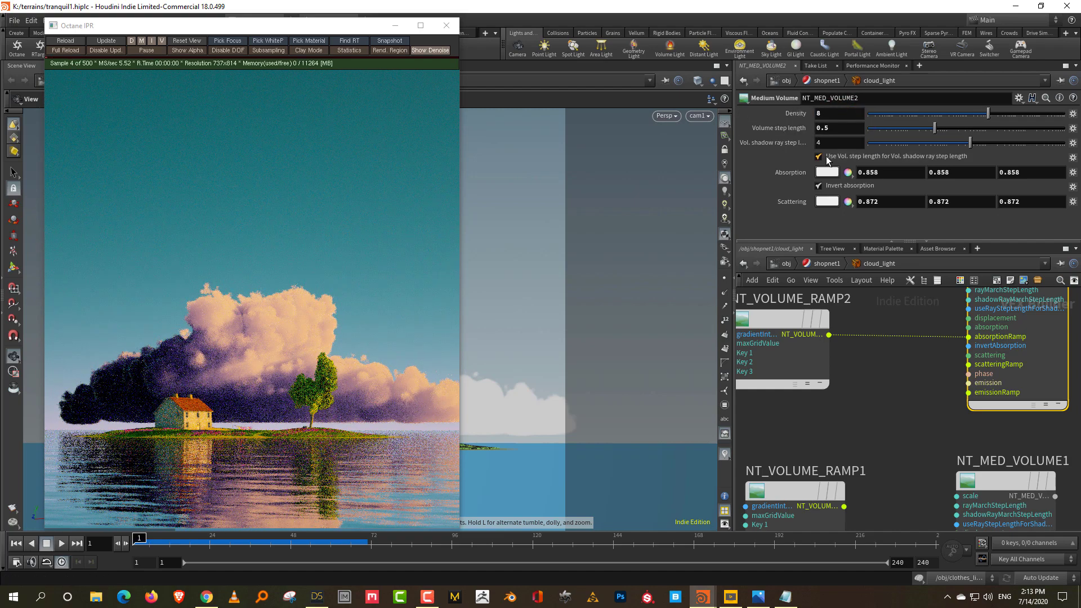
On NT_MED_VOLUME2, stop using the volume step length for shadow rays and lower the shadow ray step length to about 0.705.
left_click(827, 160)
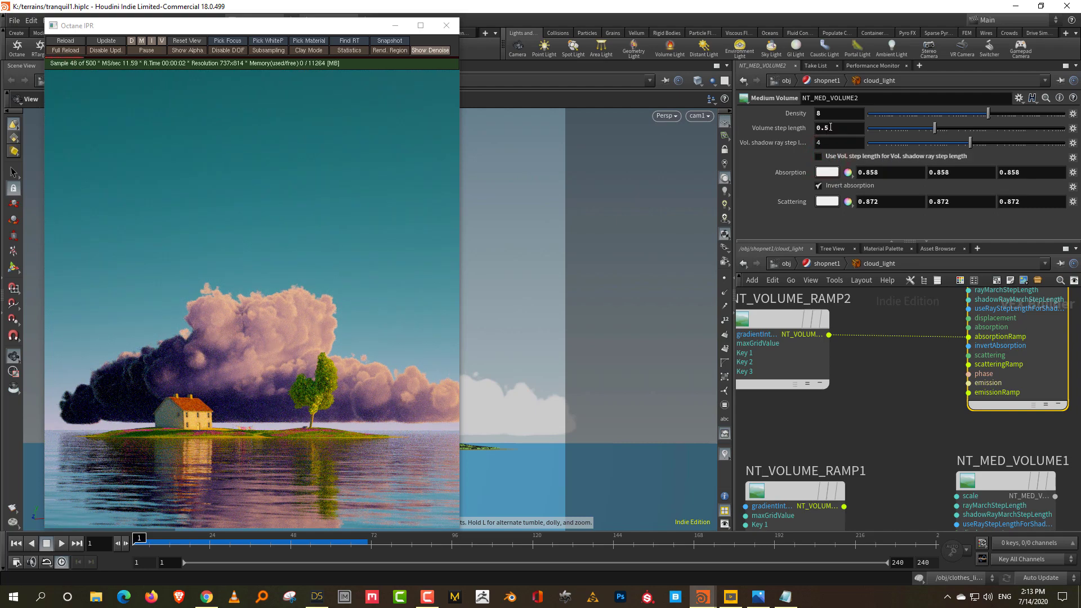
left_click_drag(965, 144, 939, 130)
left_click_drag(858, 242, 858, 172)
Return to the object level, turn on the fog object's display, and reload the Octane IPR render.
left_click(816, 195)
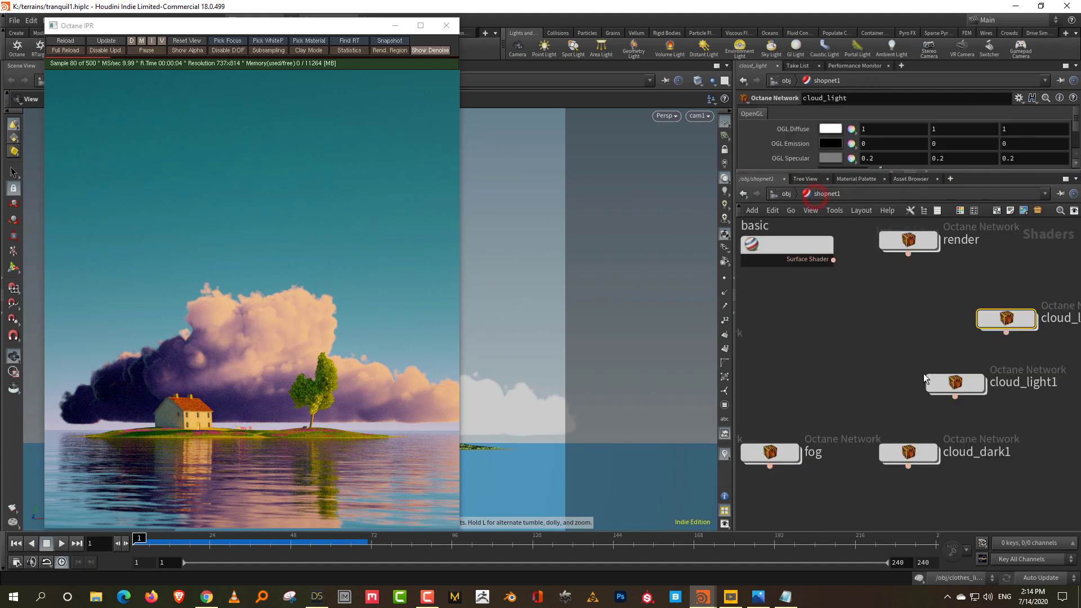
middle_click_drag(846, 392, 900, 377)
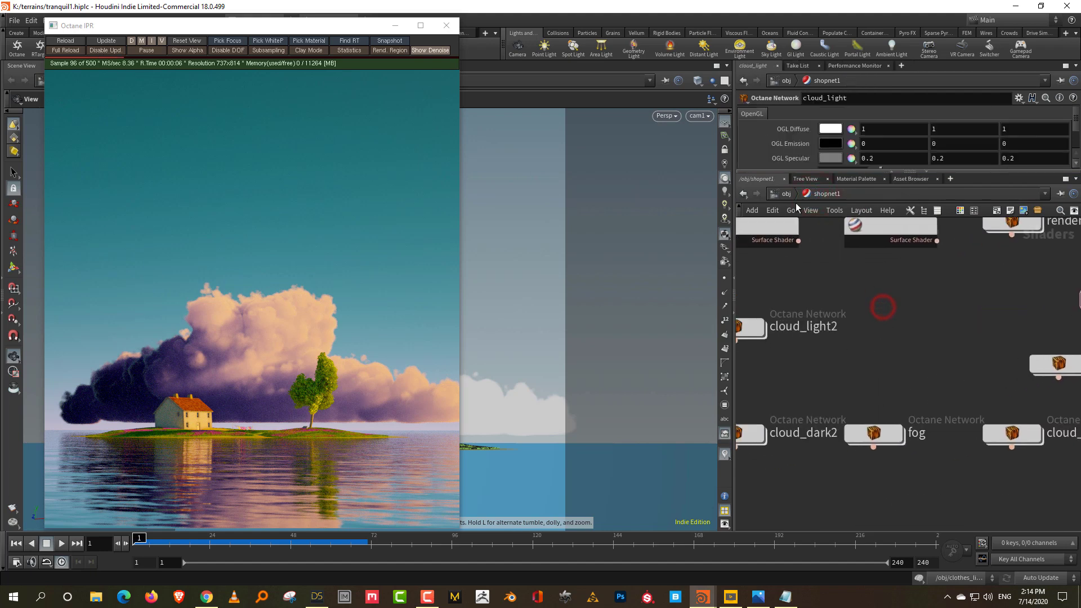
key("u")
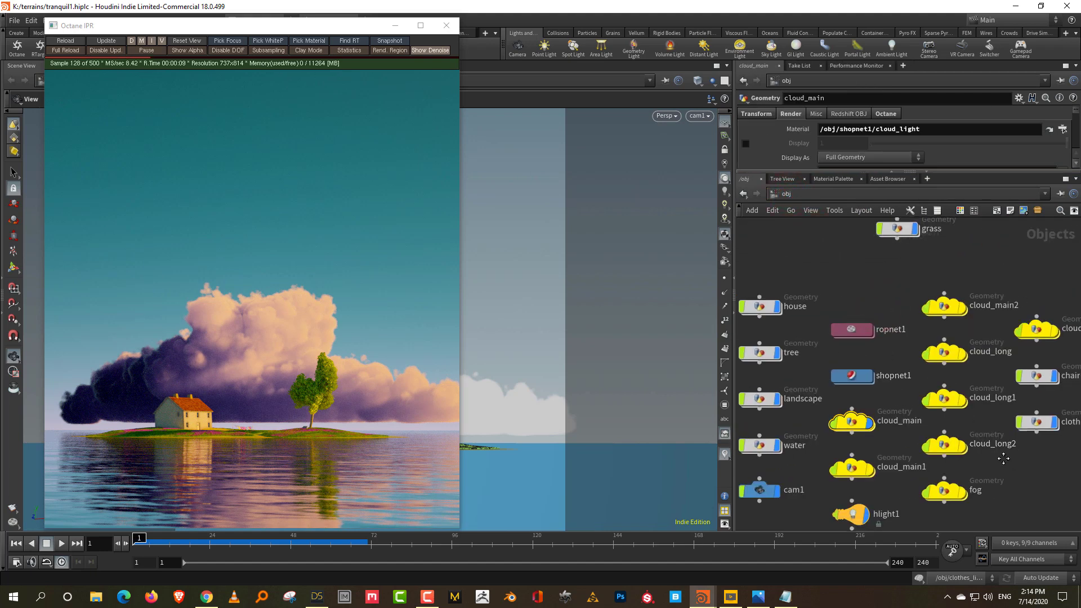
middle_click_drag(980, 459, 921, 436)
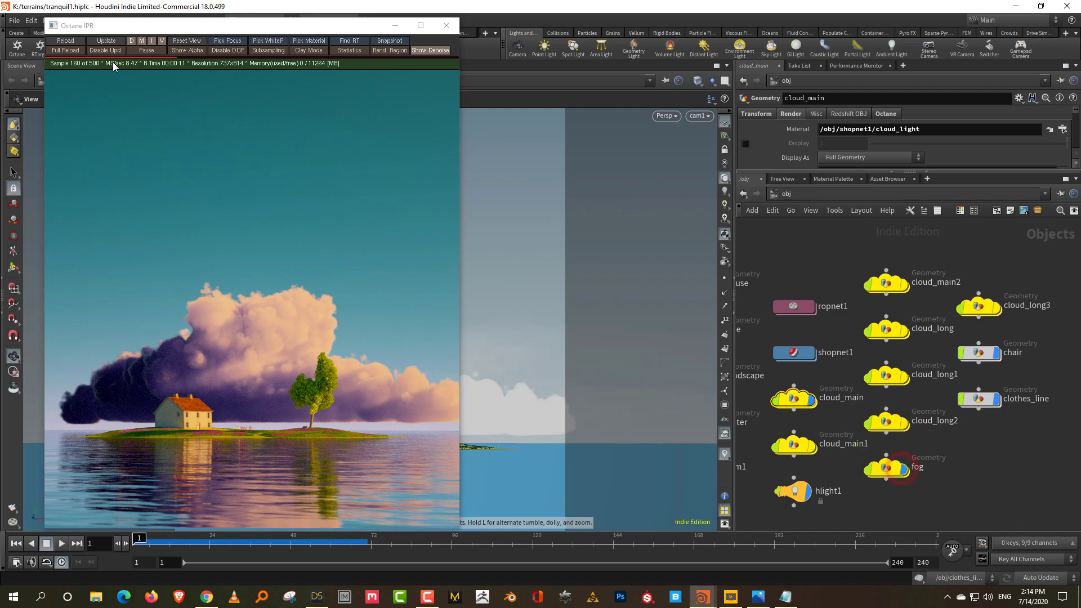
left_click(63, 42)
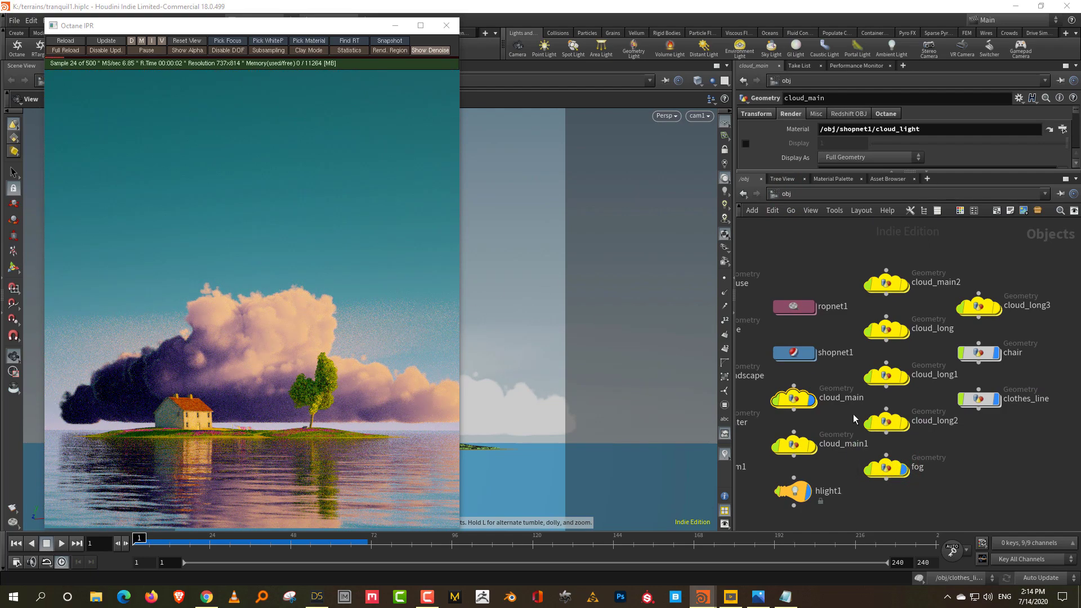
mouse_move(936, 429)
mouse_move(799, 356)
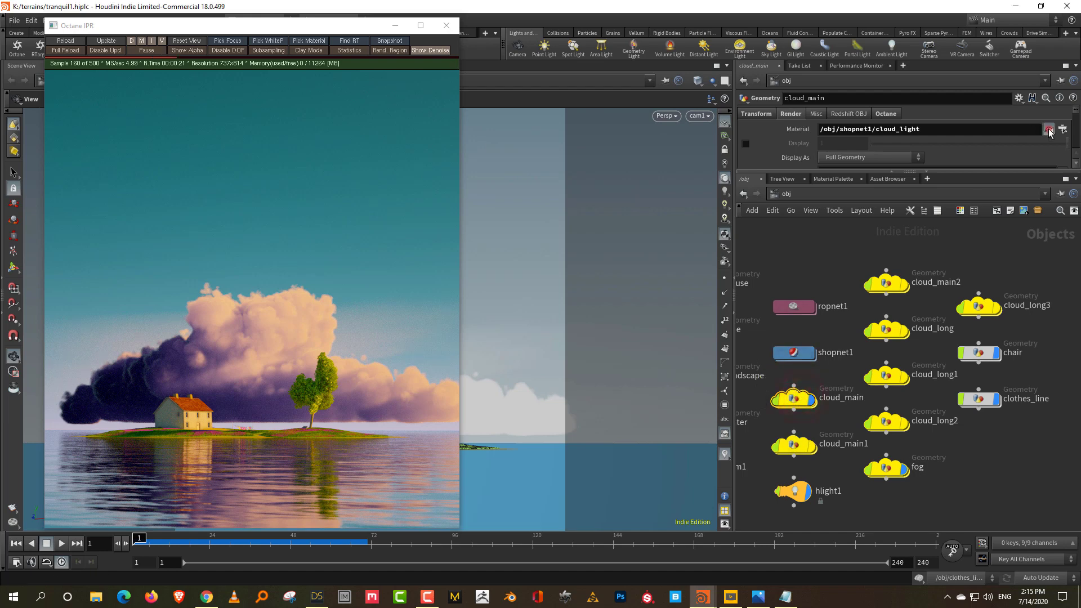
In the cloud_light material, enable using the volume step length for shadow rays on NT_MED_VOLUME2 and set the volume step length to 0.5.
left_click(1049, 129)
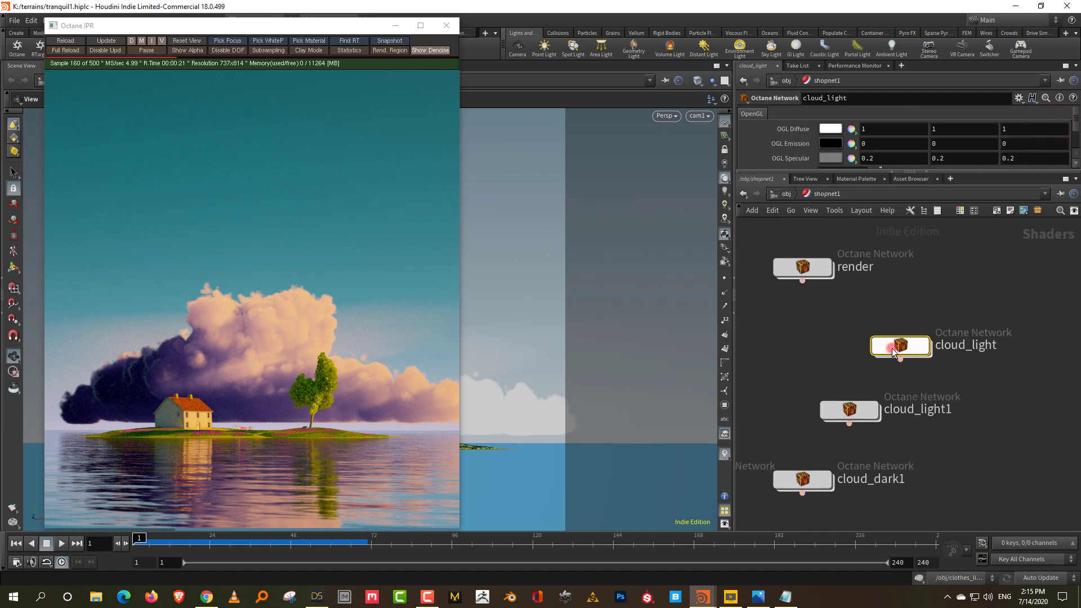
double_click(896, 346)
left_click(826, 158)
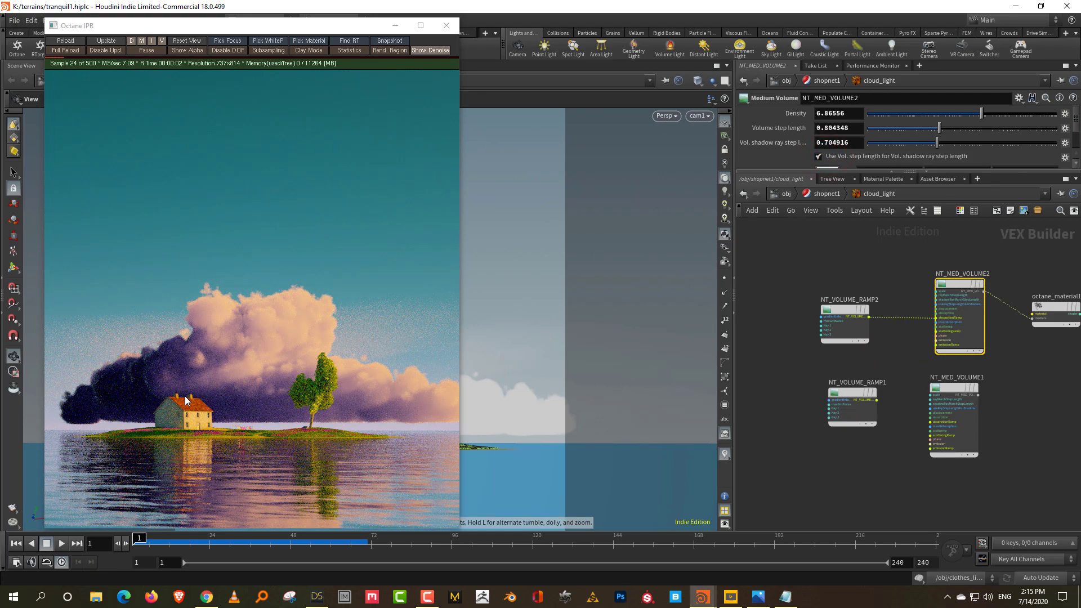
double_click(825, 128)
type("0.5")
key("Return")
Open the fog material and try a density of about 5 on NT_MED_VOLUME1, settling on about 0.575.
left_click(844, 195)
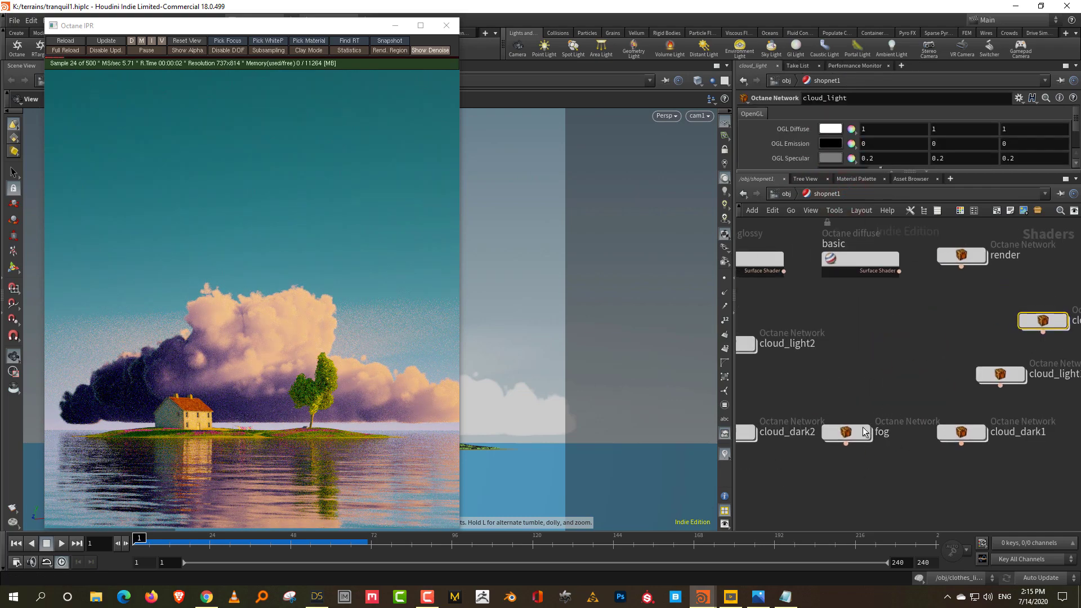
double_click(857, 434)
left_click_drag(864, 285, 937, 426)
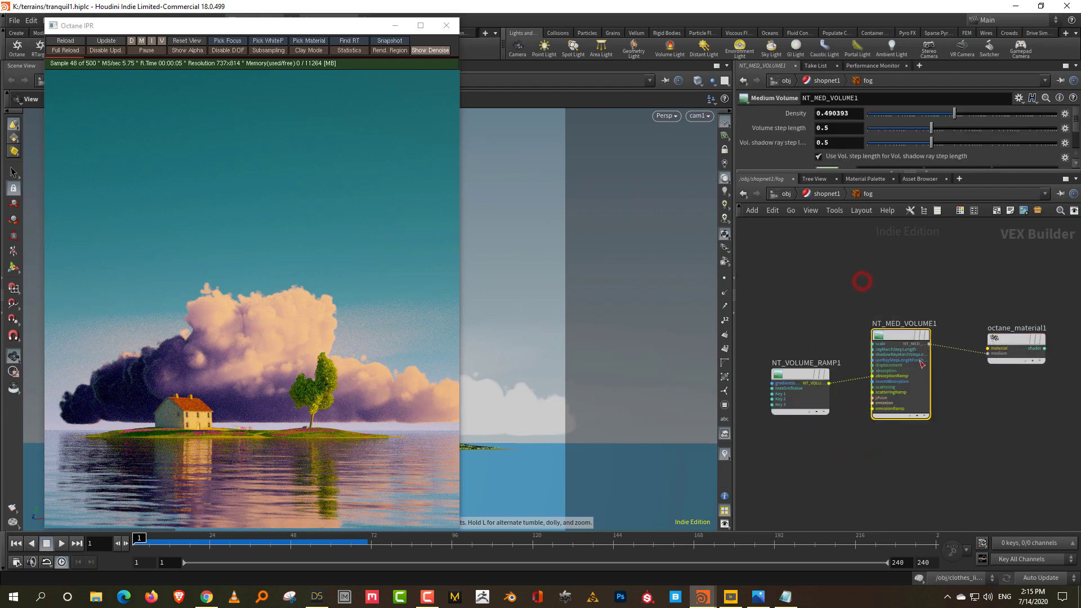
left_click_drag(890, 171, 890, 218)
left_click_drag(962, 113, 985, 114)
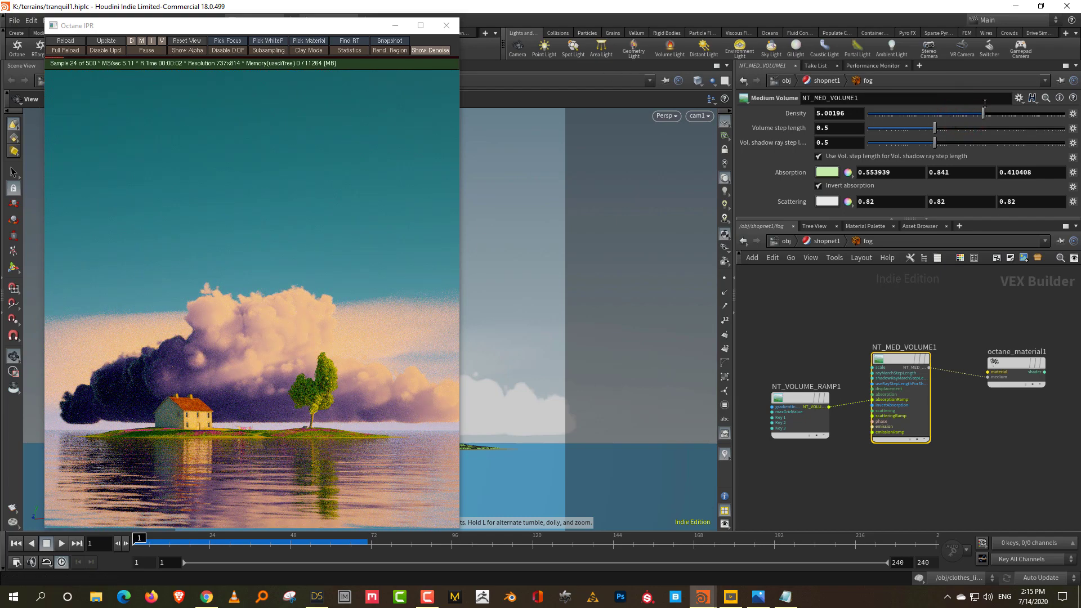
left_click_drag(984, 114, 961, 116)
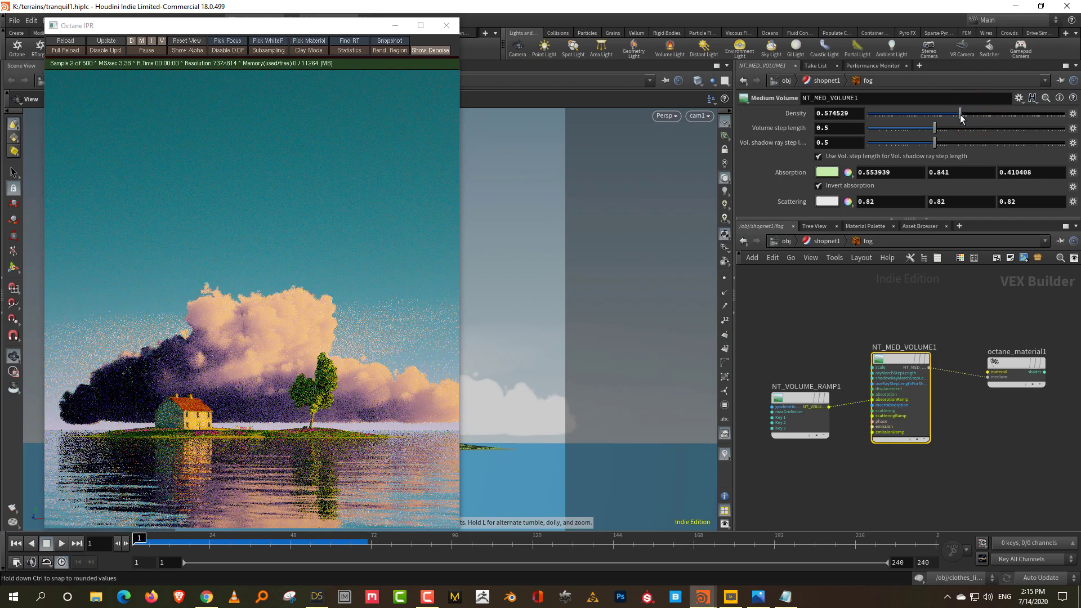
On the fog's NT_VOLUME_RAMP1, move the blue gradient point to position about 0.867 and set the max value to about 157.
left_click_drag(778, 466, 832, 366)
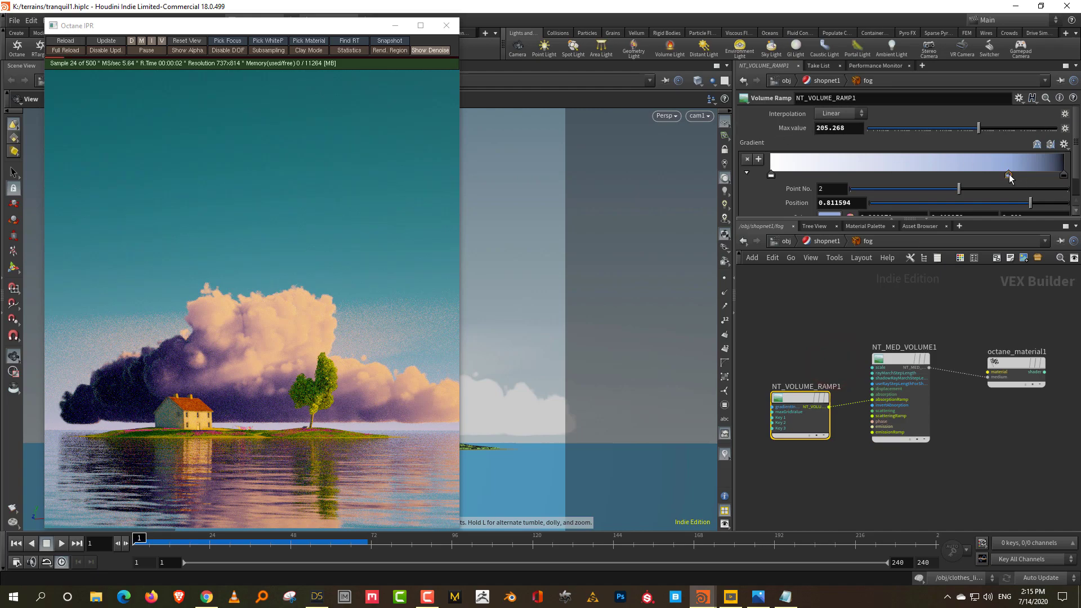
mouse_move(1009, 174)
left_mouse_down()
mouse_move(1051, 175)
mouse_move(1024, 174)
left_mouse_up()
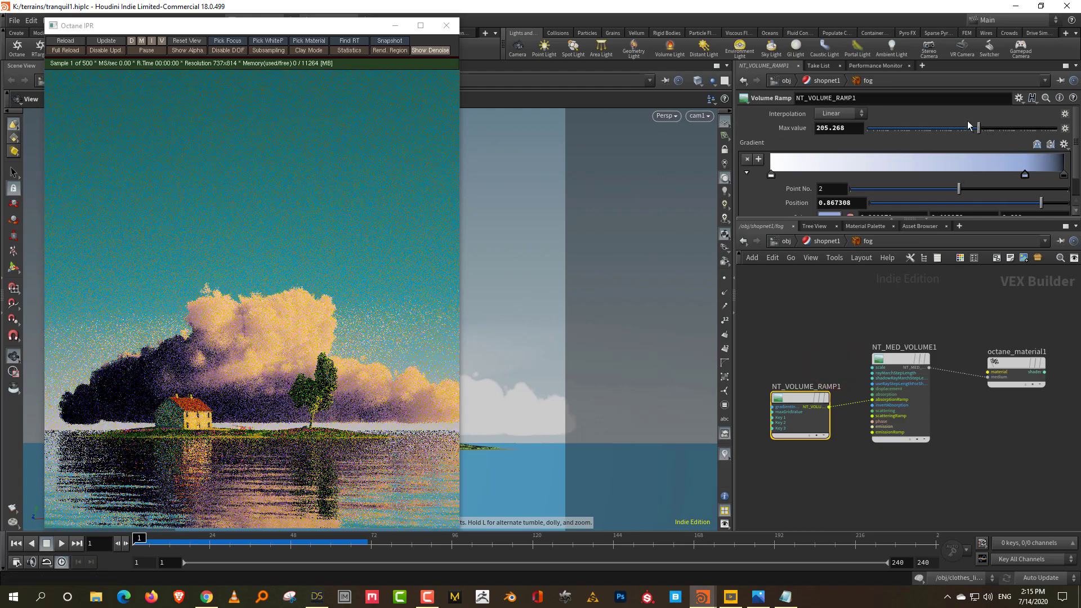
left_click_drag(949, 133, 975, 132)
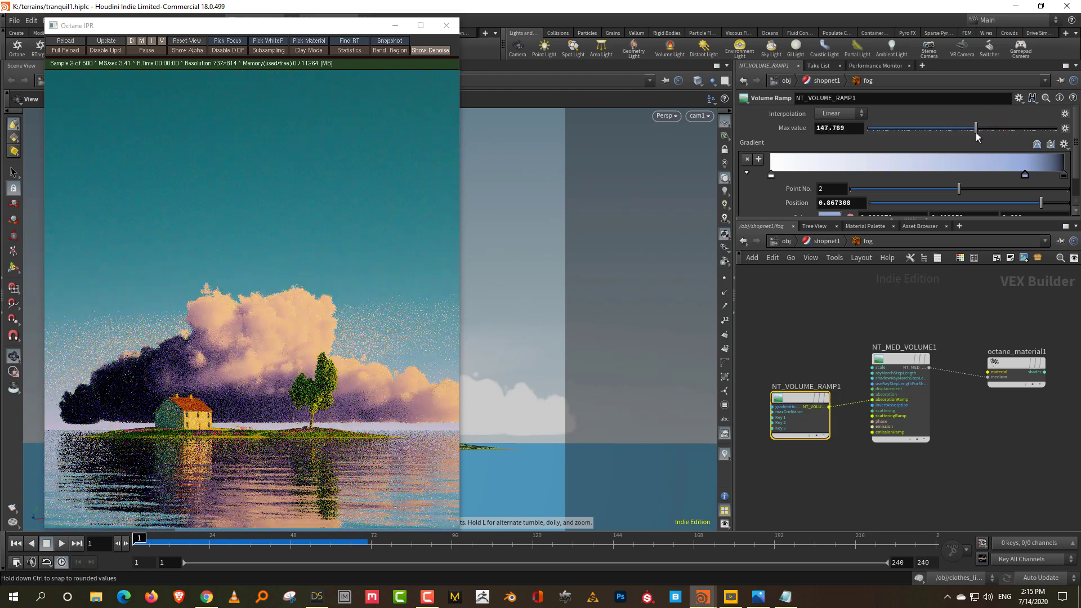
Examine the fog object in the scene viewport from outside the camera view, alongside the render.
left_click_drag(226, 25, 770, 71)
left_click_drag(394, 349, 412, 333)
key("r")
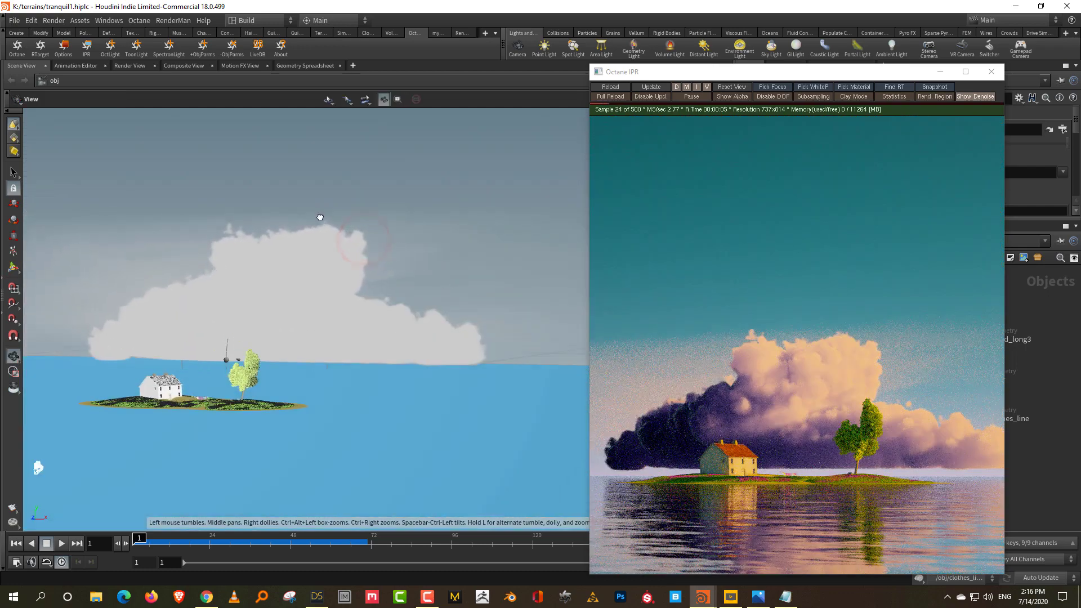
left_click_drag(808, 74, 438, 75)
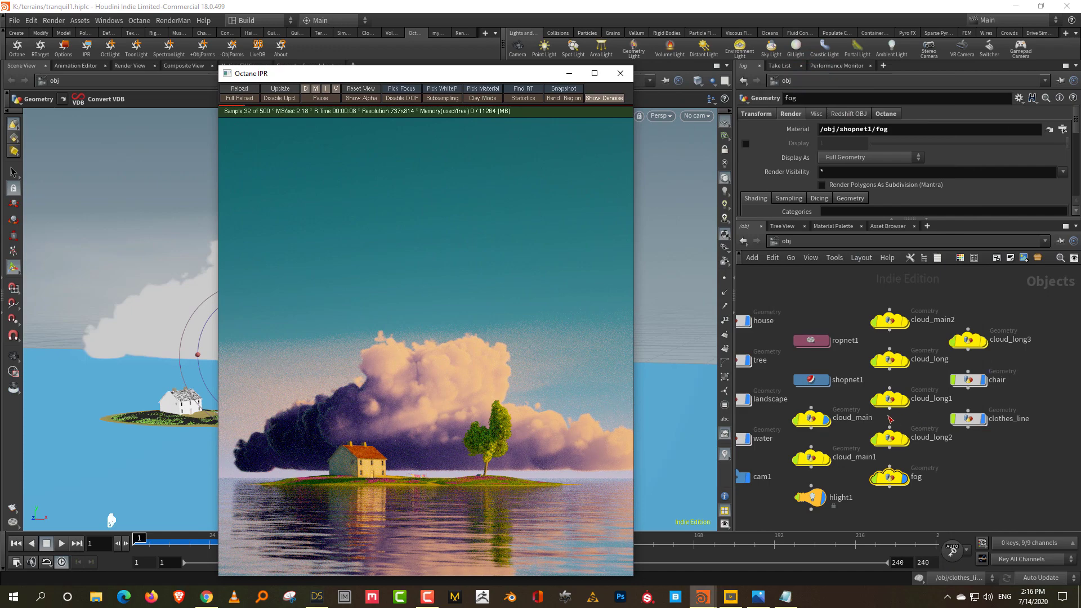
In the fog material, try a volume step length of about 1.66 and a higher value on NT_MED_VOLUME1, and undo both changes.
double_click(811, 380)
double_click(871, 445)
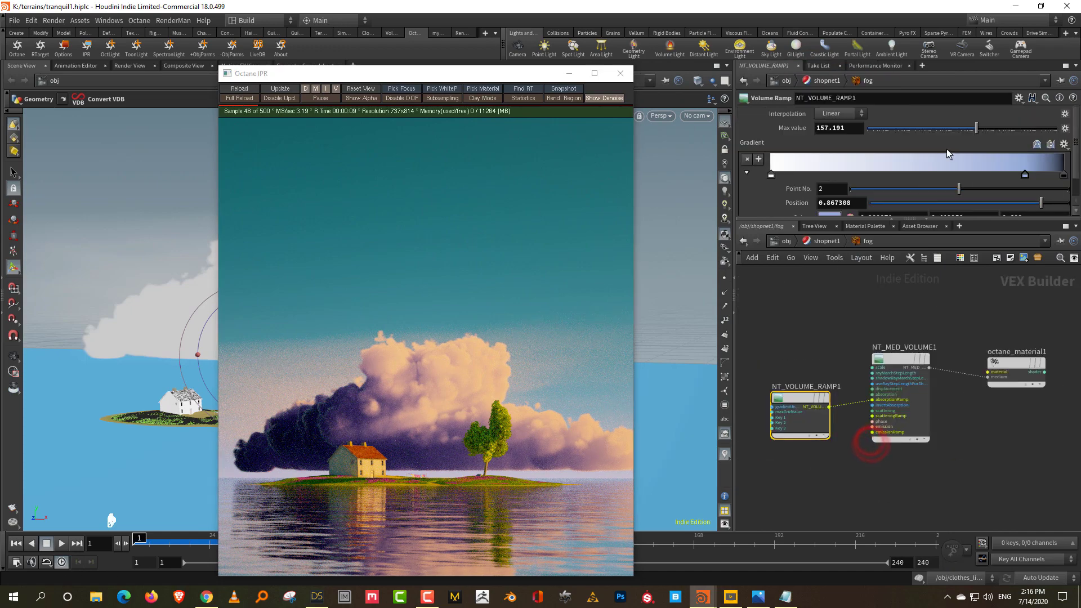
left_click_drag(866, 305, 901, 389)
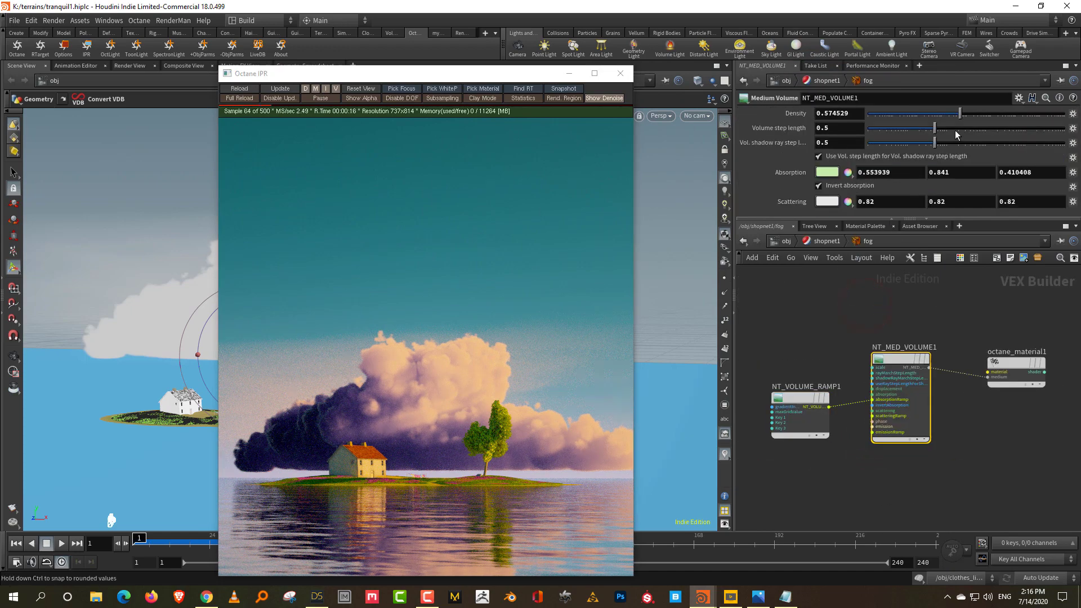
left_click(956, 131)
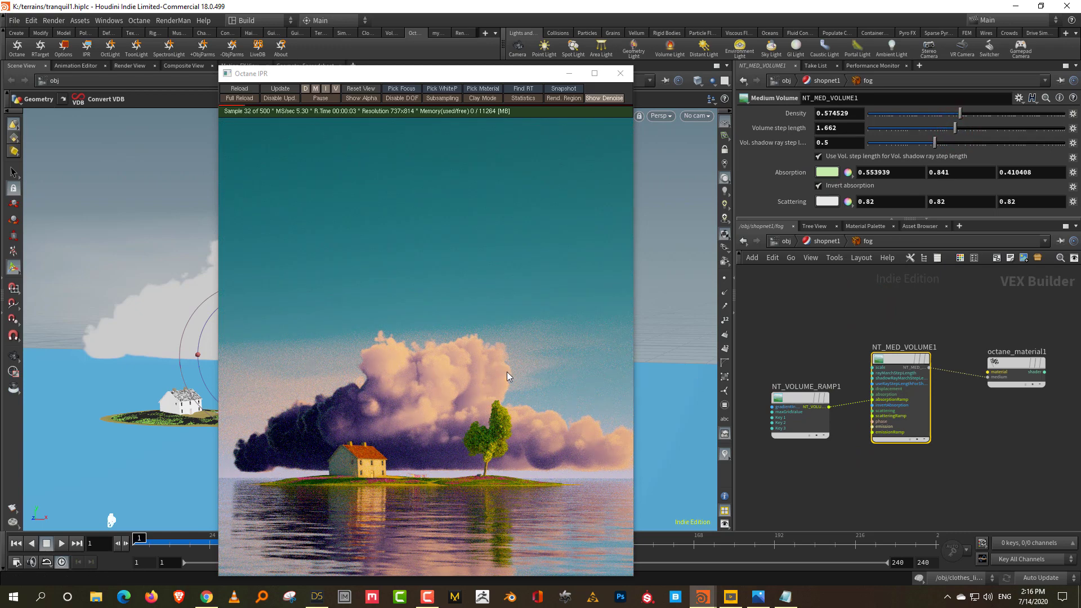
left_click(972, 130)
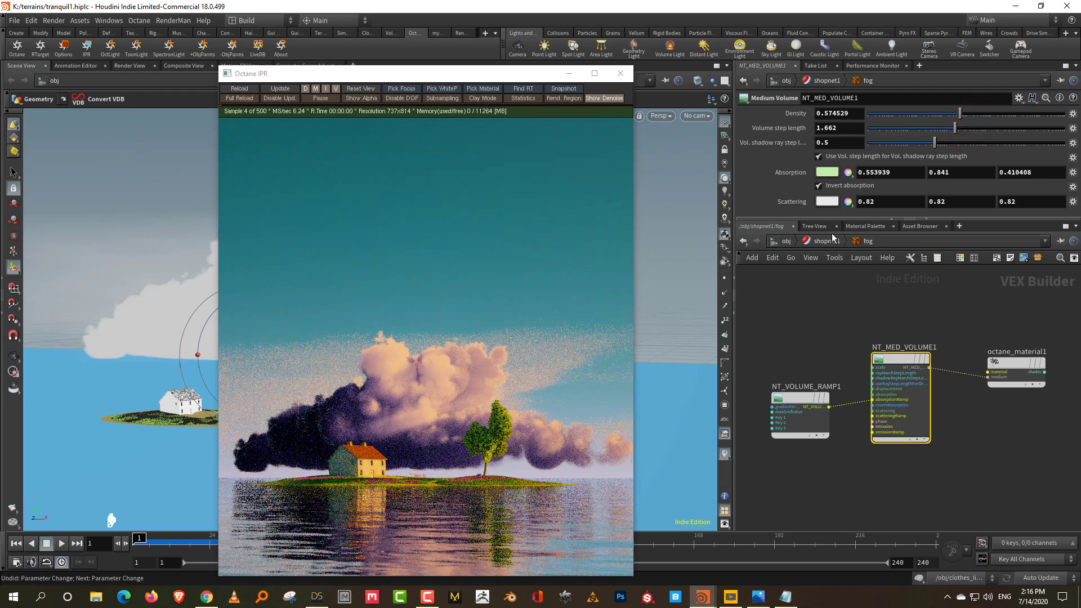
key("ctrl+z")
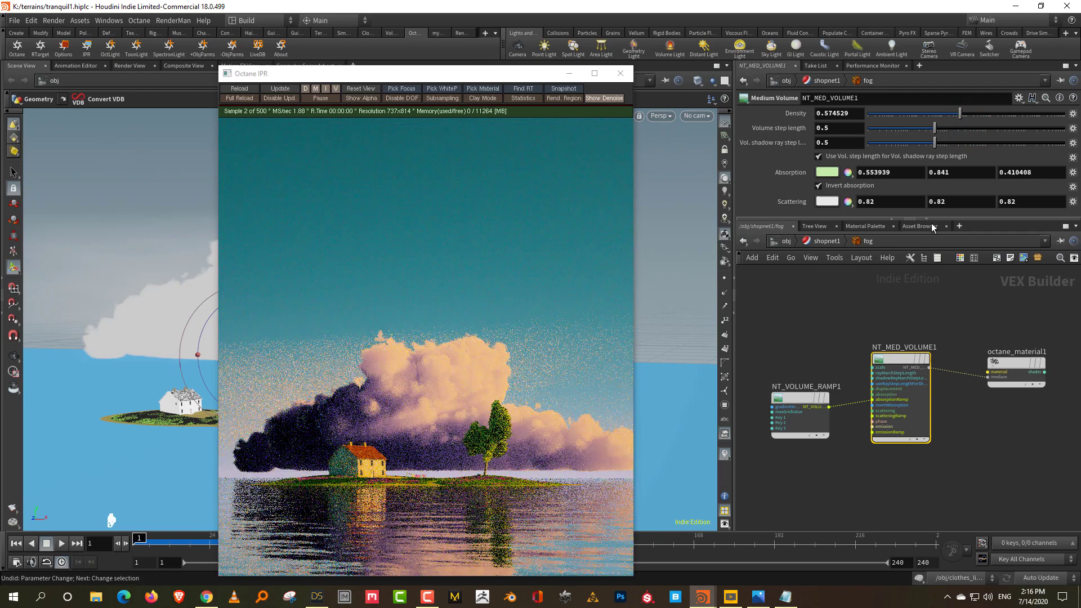
In the cloud_light material, try a volume step length of about 6.43 on NT_MED_VOLUME2 and set it back to 0.5.
left_click(834, 247)
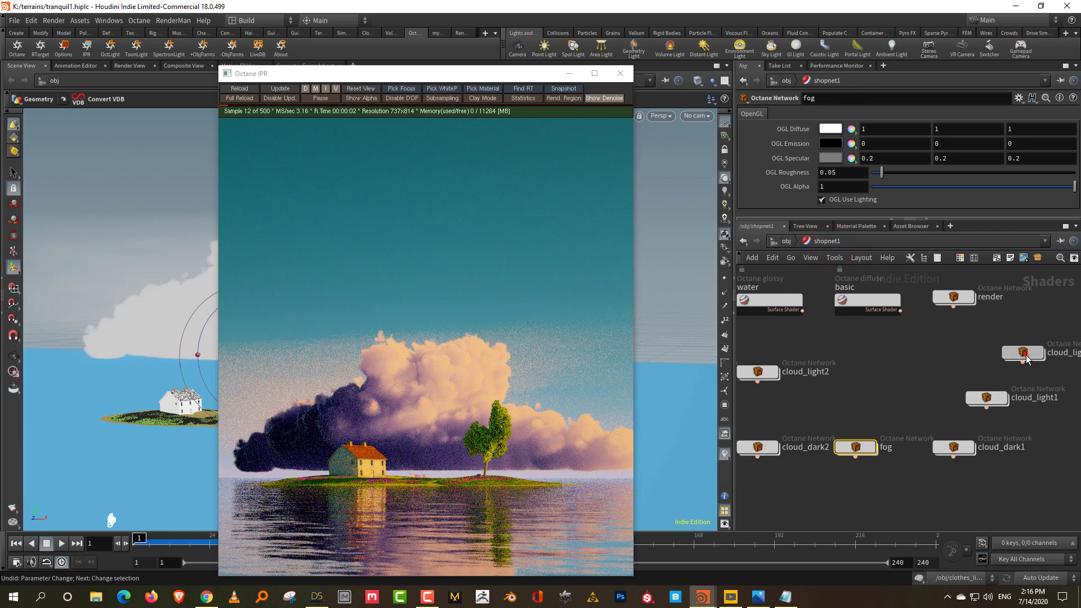
double_click(1024, 354)
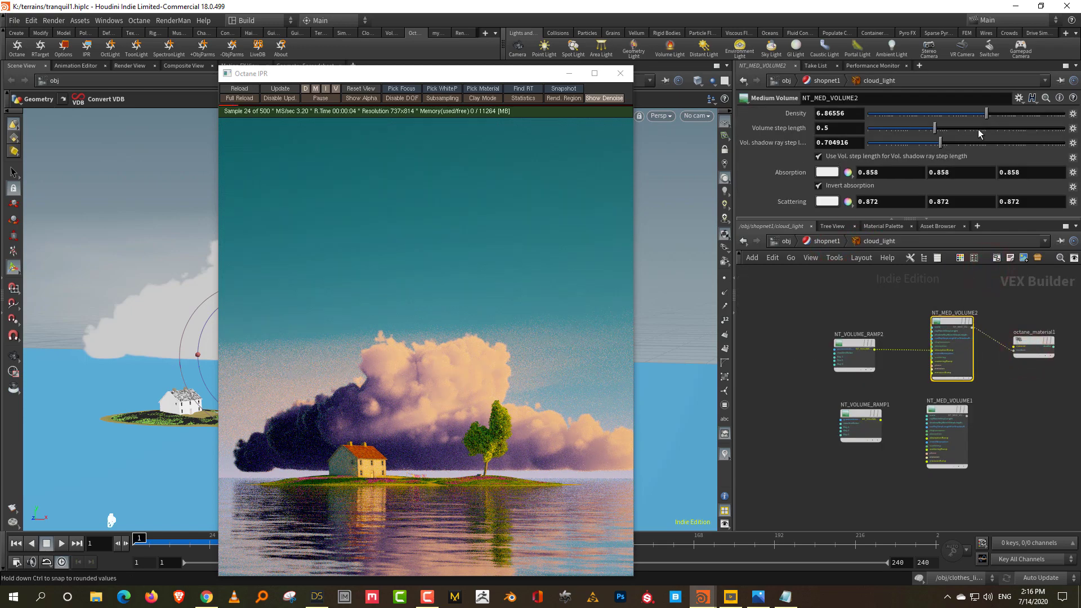
left_click(979, 130)
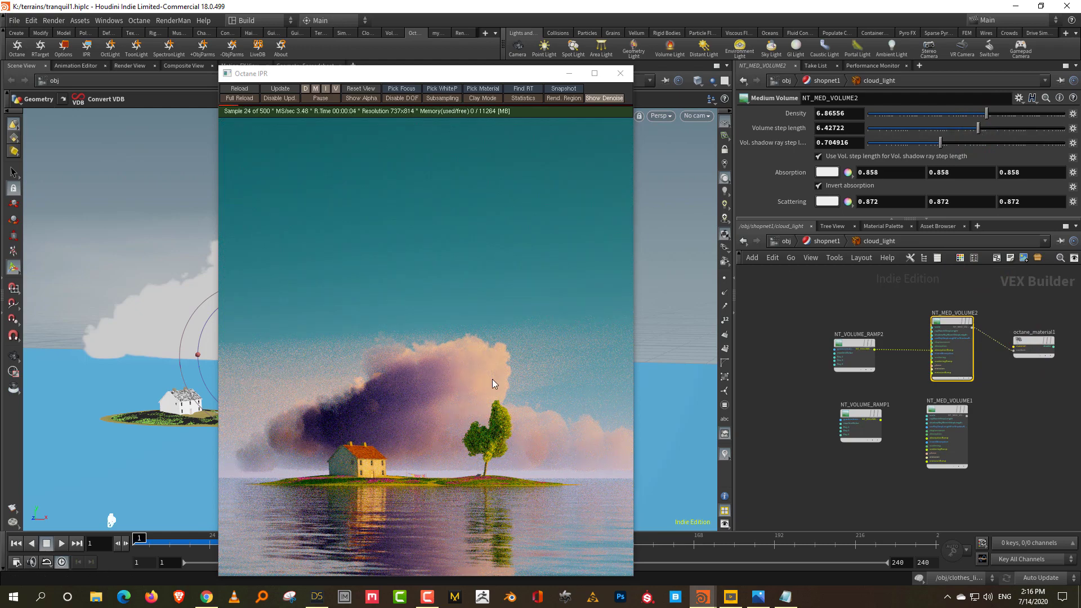
left_click(935, 128)
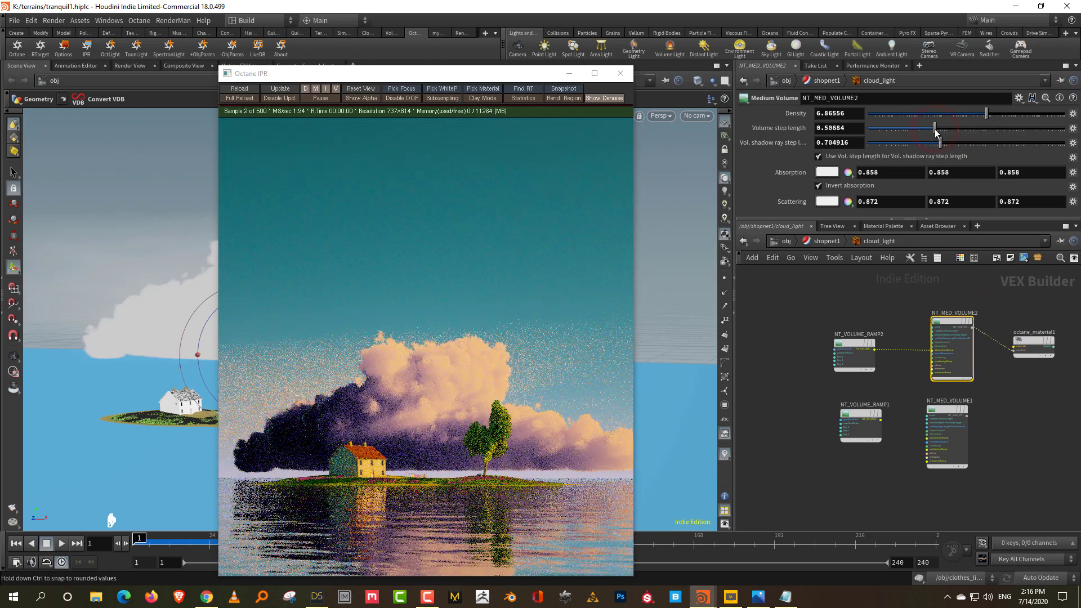
left_click(825, 129)
type("0.5")
key("Return")
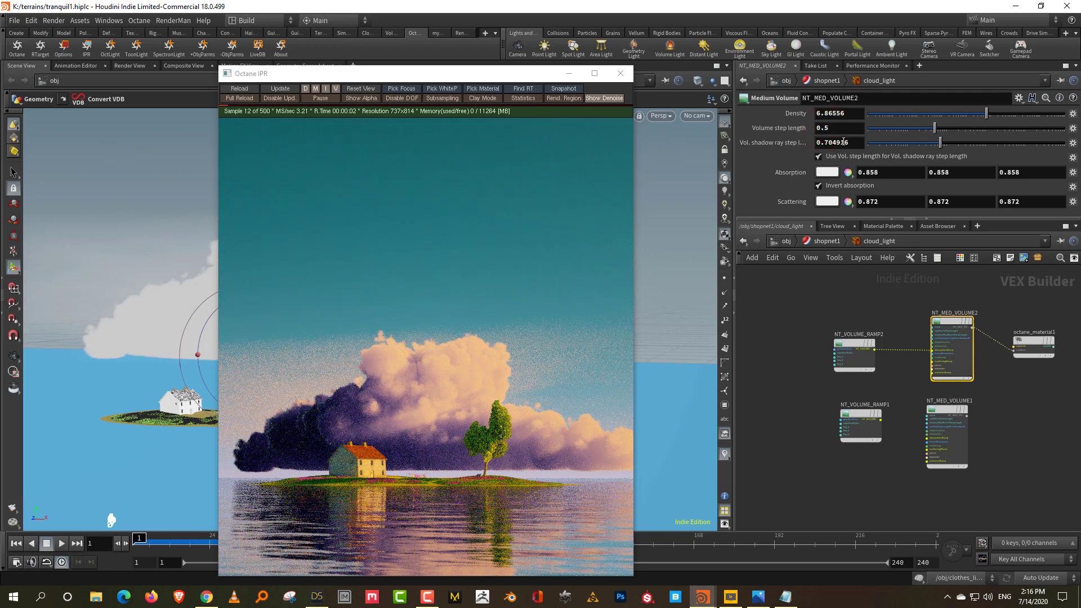
Leave the cloud_light network and examine the main cloud and island in the scene viewport from a raised angle.
left_click(741, 240)
left_click_drag(505, 71, 865, 90)
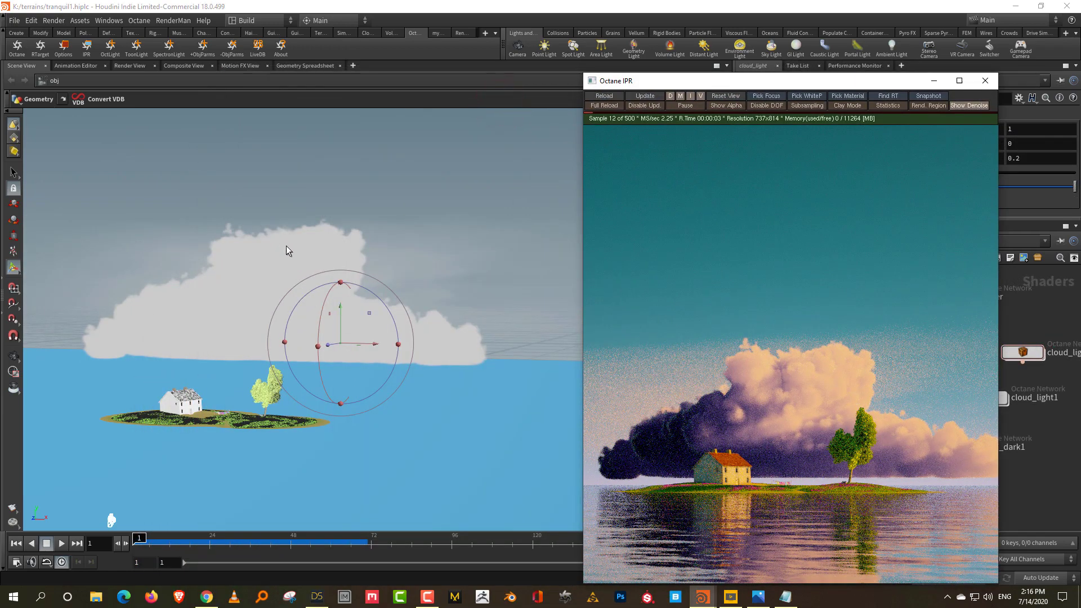
left_click(285, 244)
left_click(299, 235)
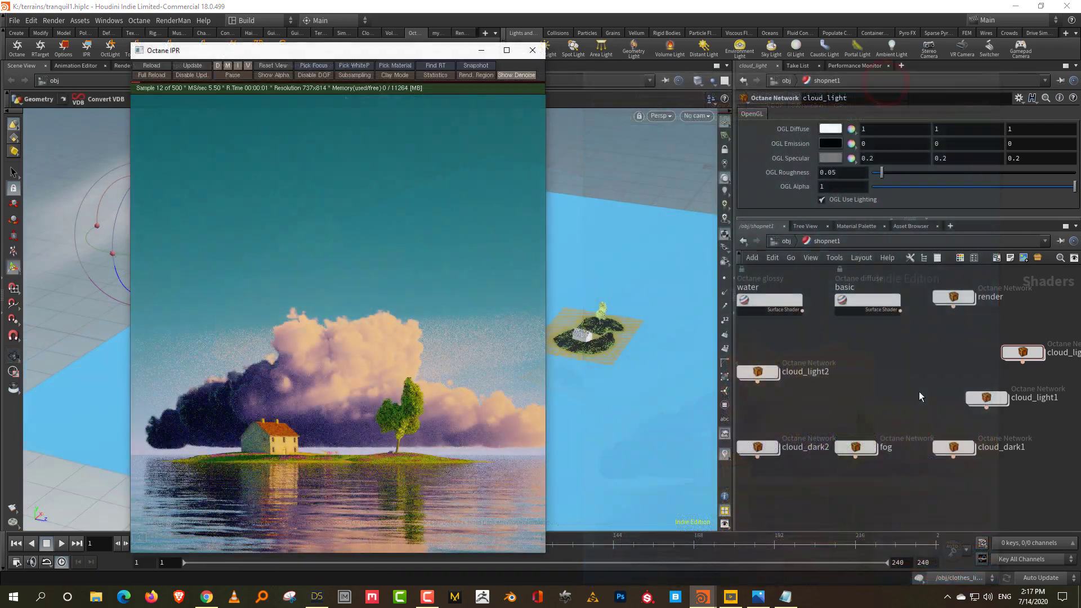
Return to the object level and turn on the display of the remaining cloud objects.
scroll(910, 372, "down", 3)
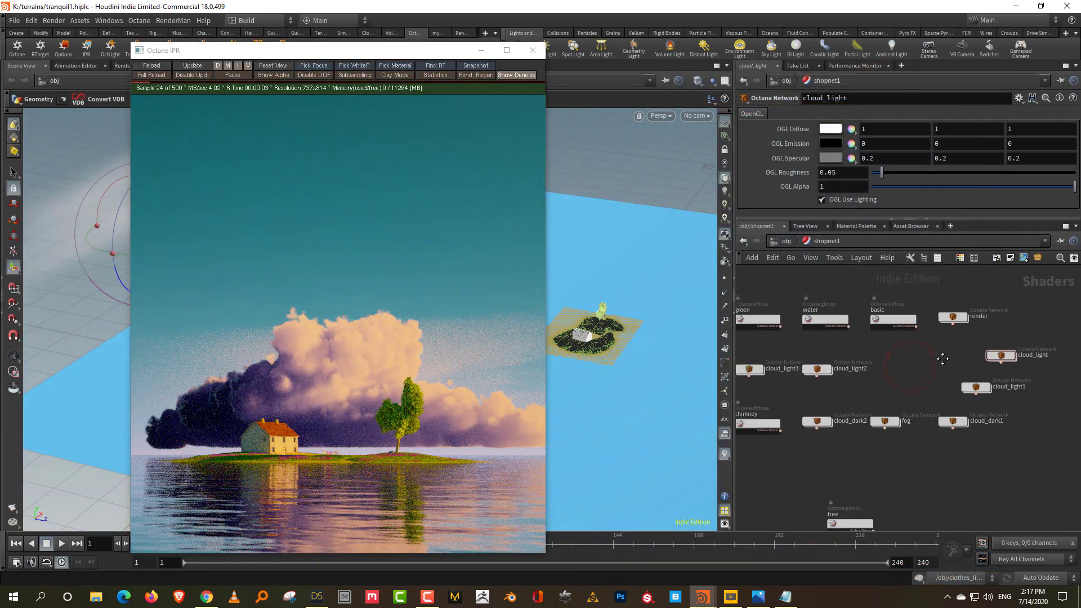
left_click(786, 242)
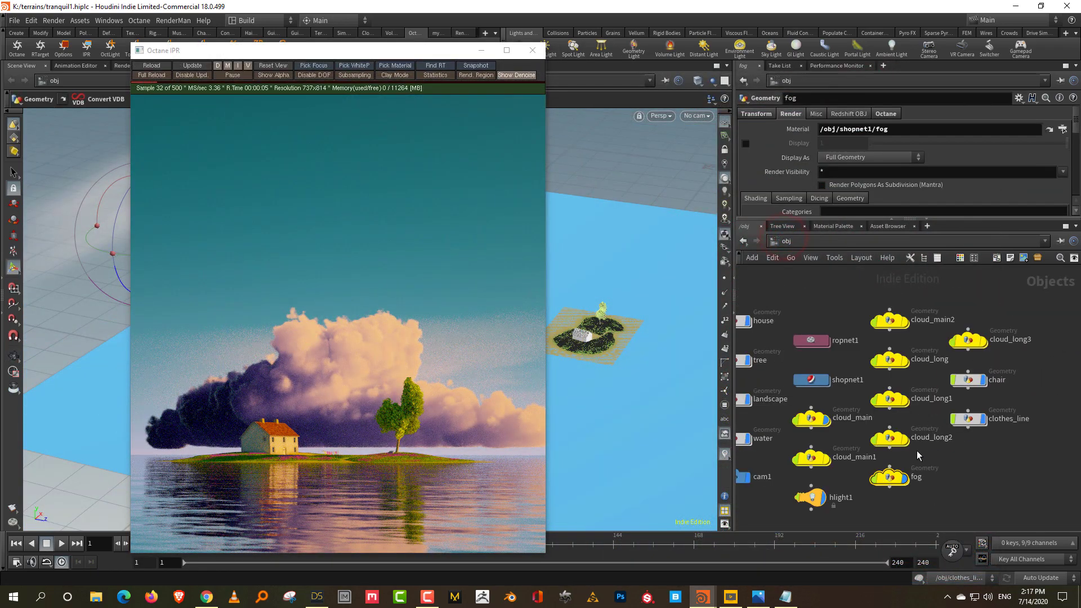
middle_click_drag(873, 407, 846, 474)
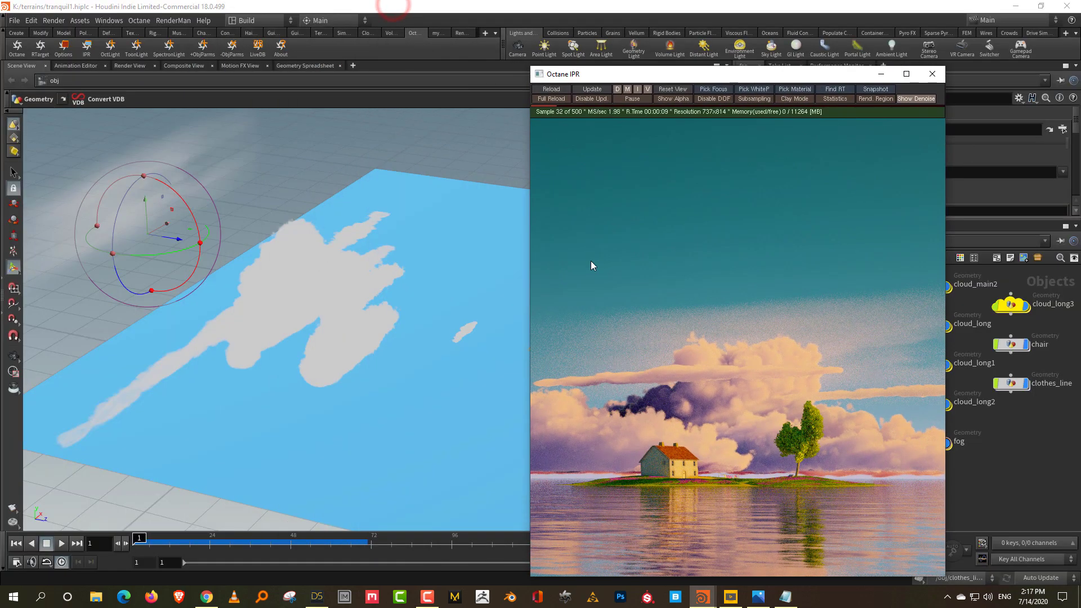
In the cloud_light1 material, try densities of 8, 6 and about 28.55 on NT_MED_VOLUME1 and settle on about 5.56.
left_click(353, 352)
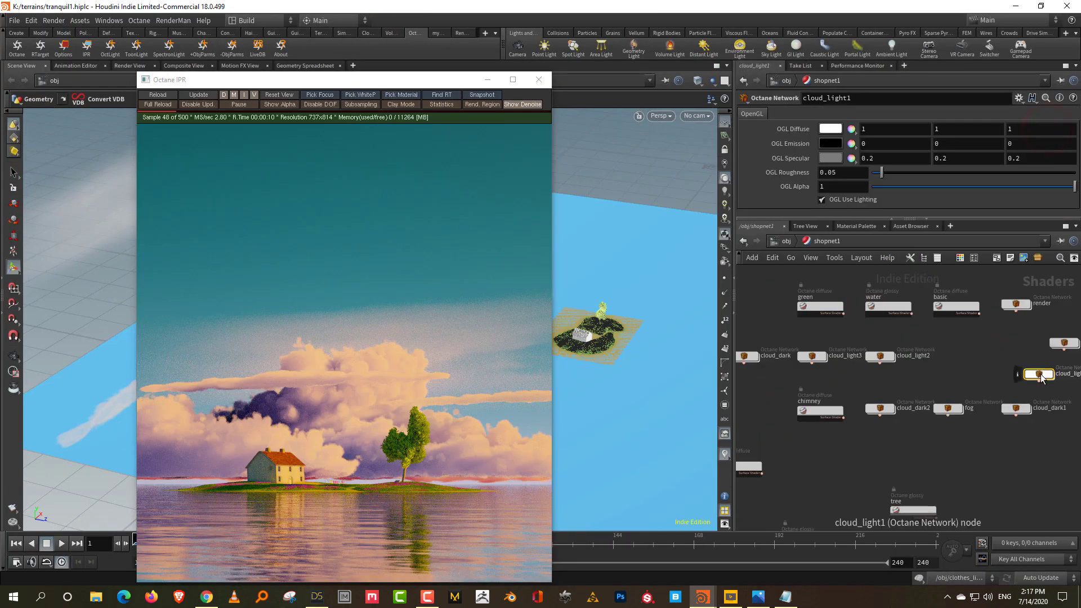
double_click(1041, 374)
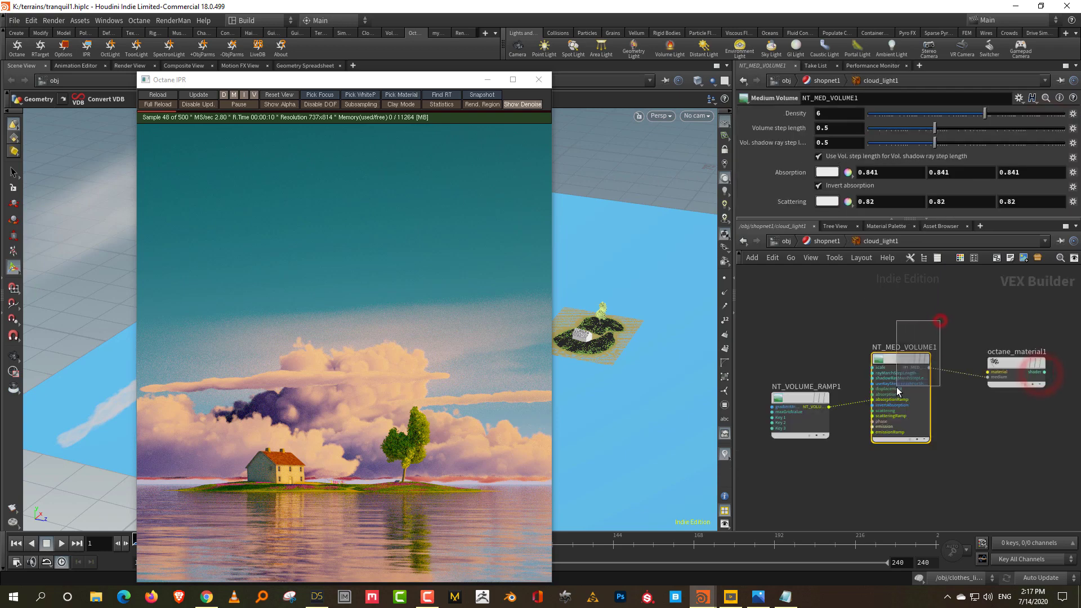
left_click(829, 115)
type("8")
key("Return")
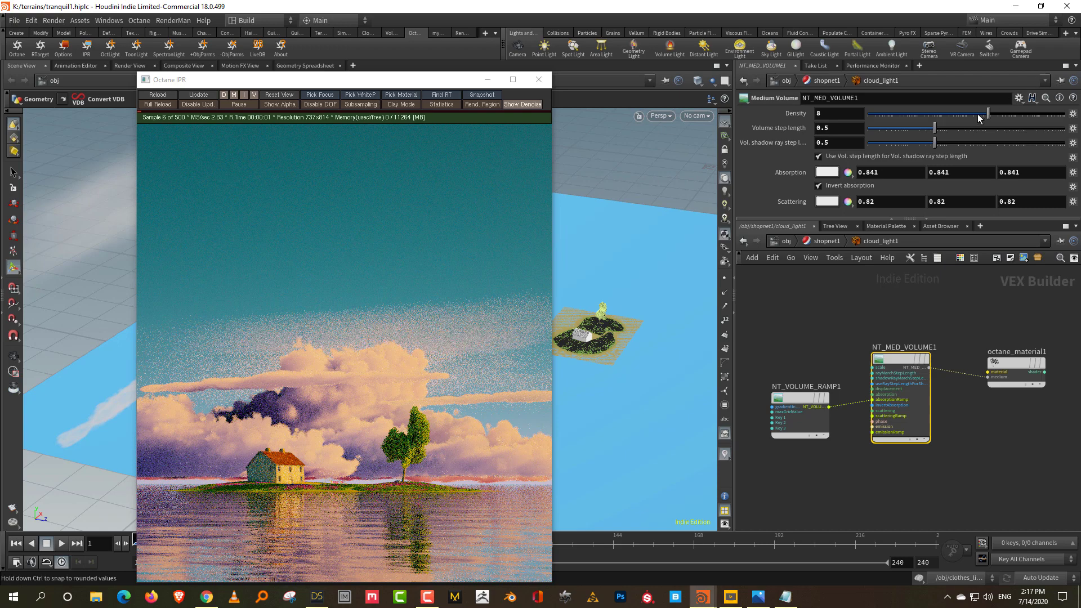
left_click(839, 113)
type("6")
key("Return")
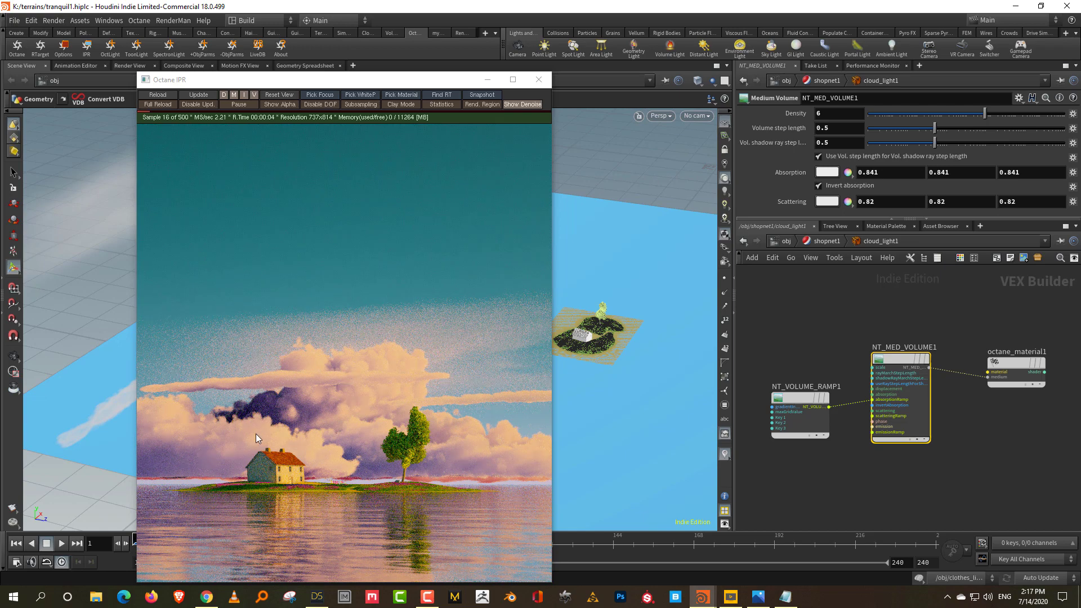
left_click(1000, 113)
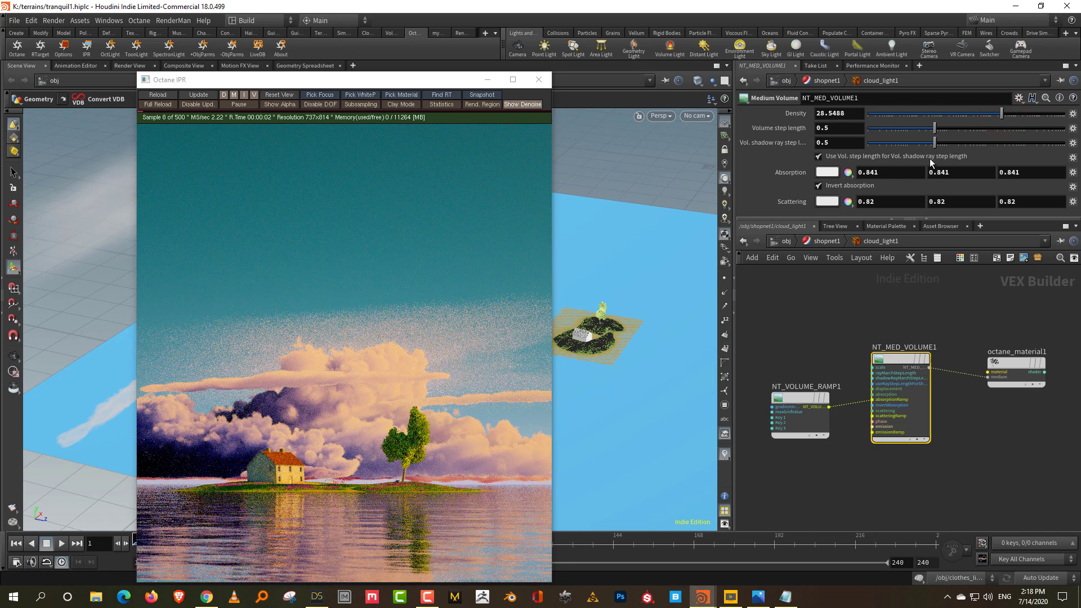
left_click(984, 115)
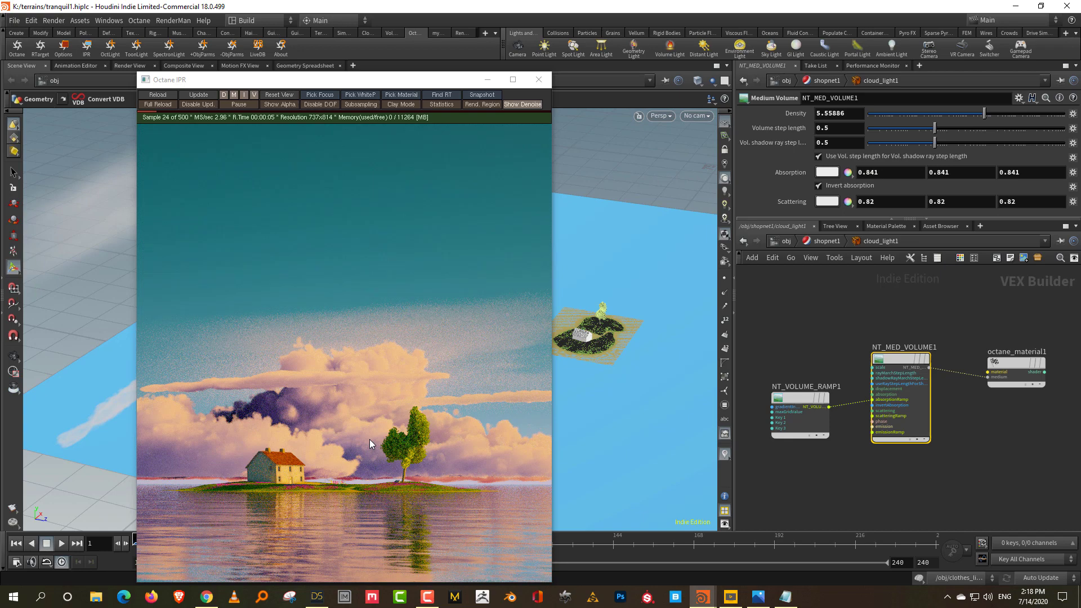
Return from cloud_light1 to the shopnet1 level and automatically lay out all shader nodes.
left_click_drag(383, 85, 417, 44)
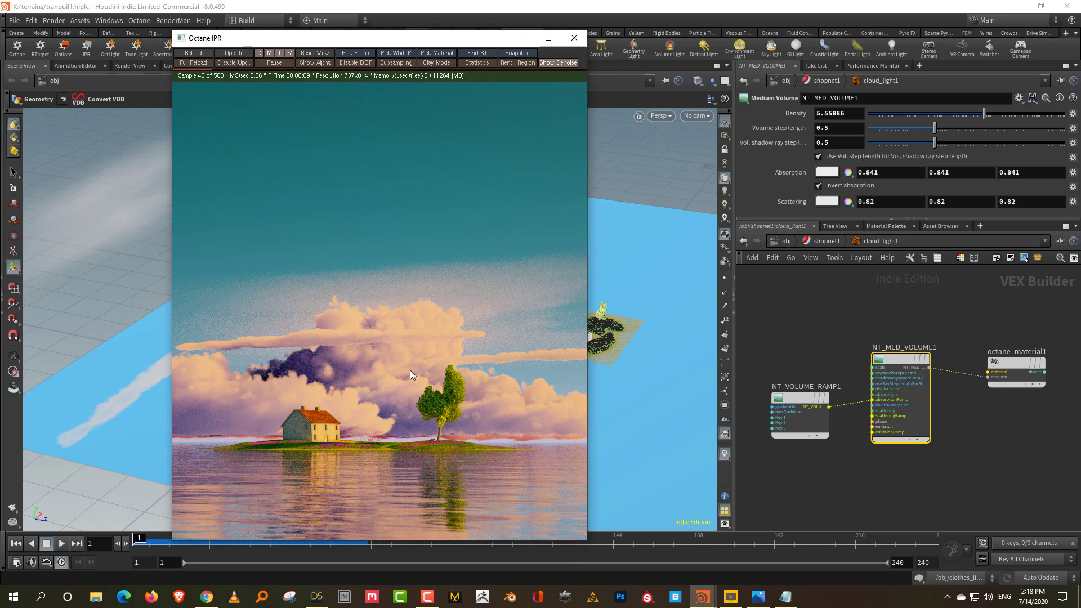
left_click(827, 241)
key("l")
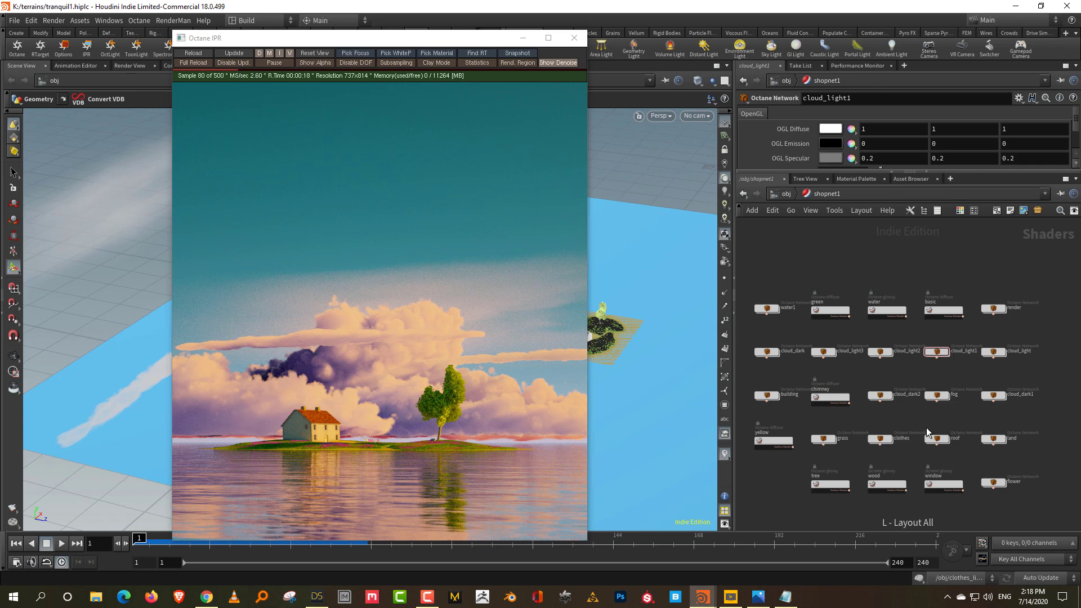
Switch to Photos, compare the reference painting side by side with the Octane render, and return to Houdini.
left_click(758, 597)
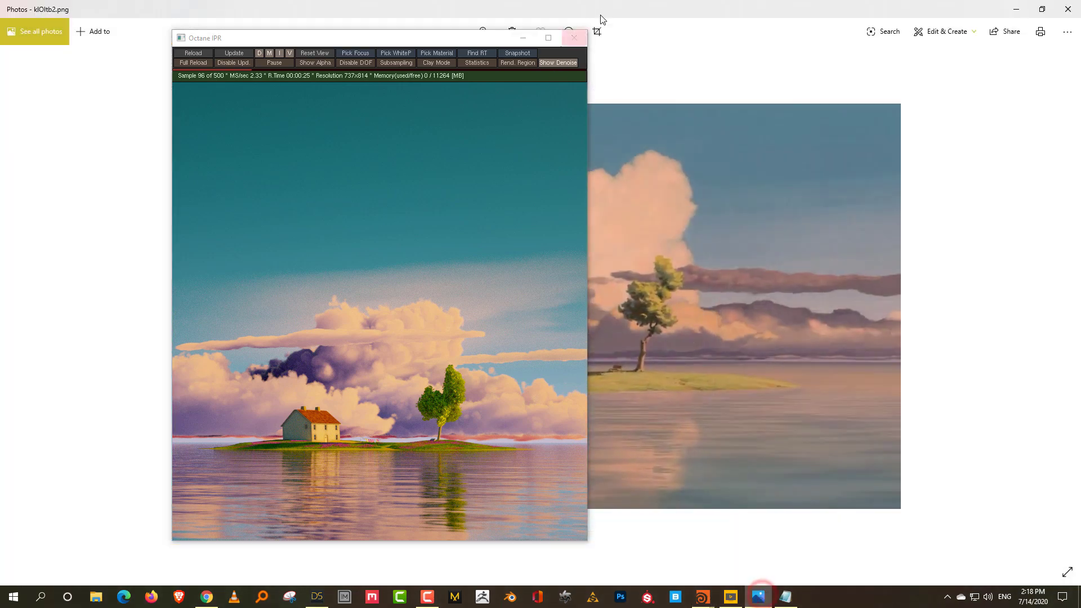
left_click_drag(736, 20, 704, 33)
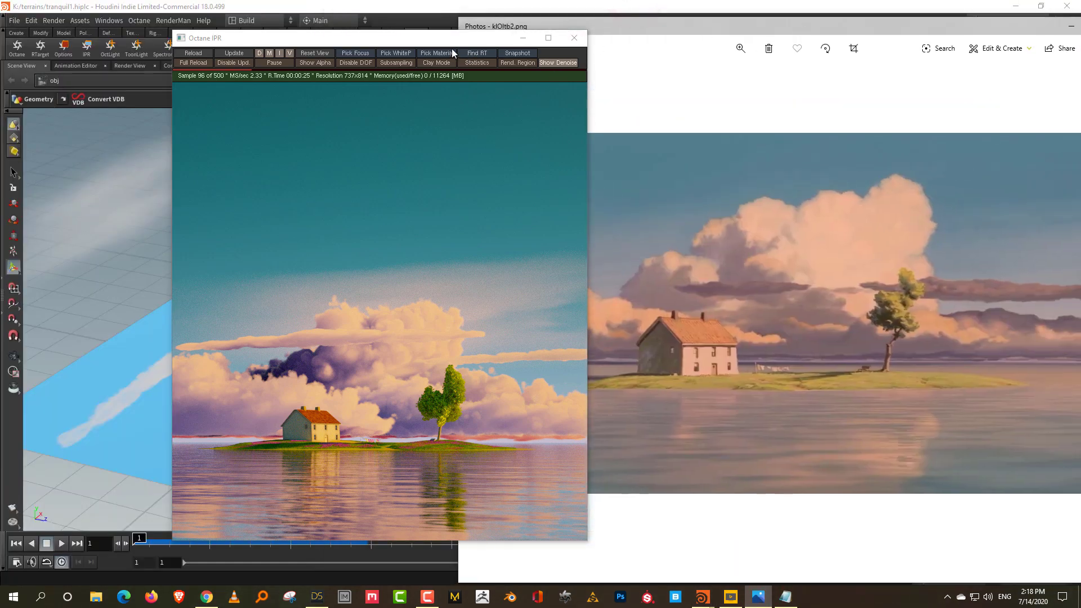
left_click_drag(452, 48, 312, 45)
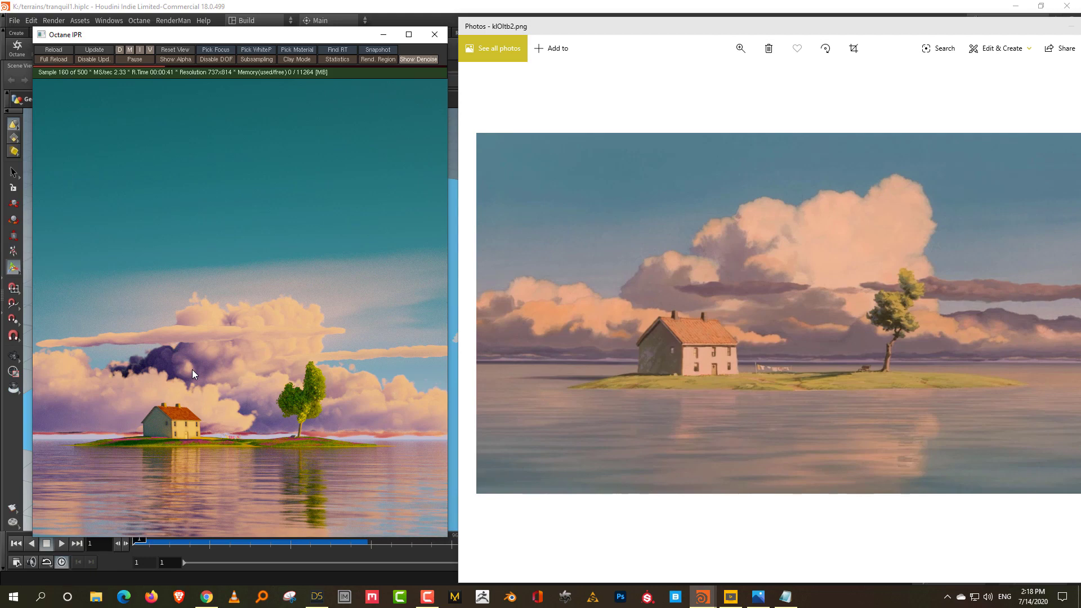
left_click(972, 29)
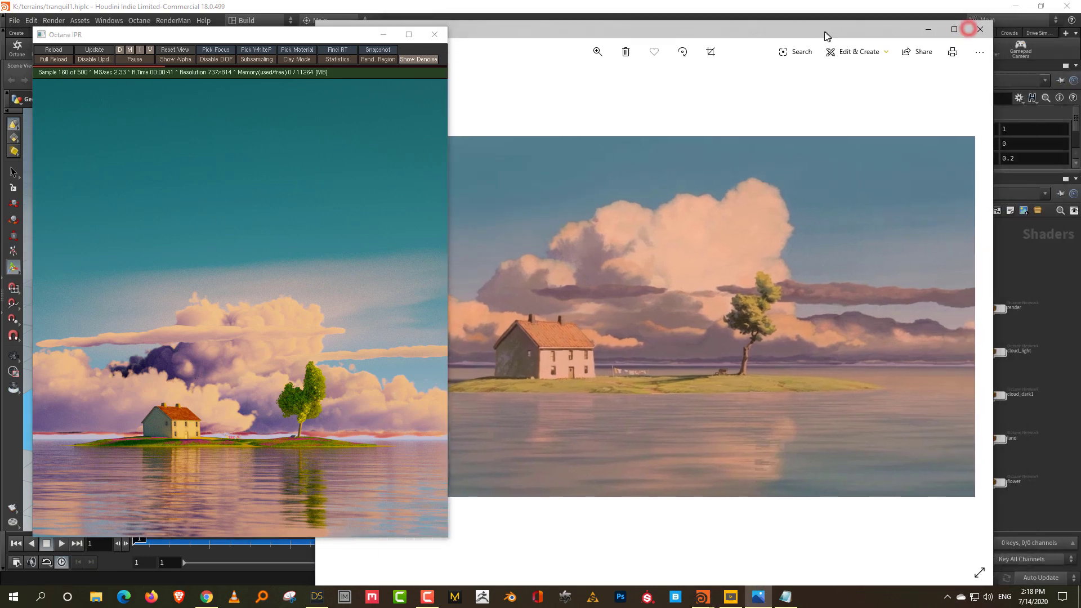
left_click_drag(339, 41, 429, 39)
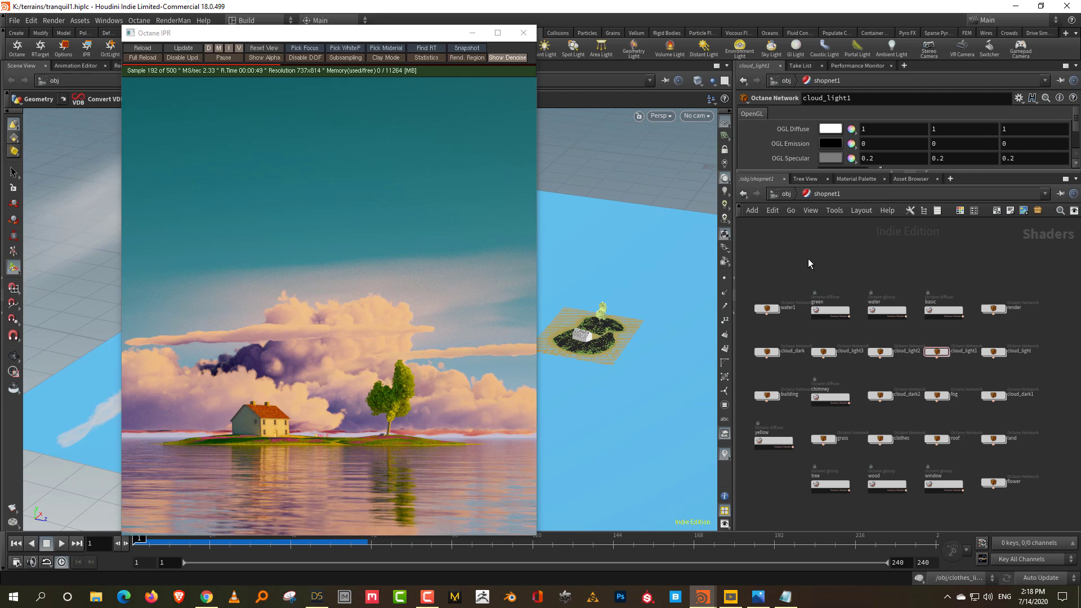
Enlarge the parameter area above the shader network and move the Octane render preview next to the network.
left_click_drag(868, 172, 860, 282)
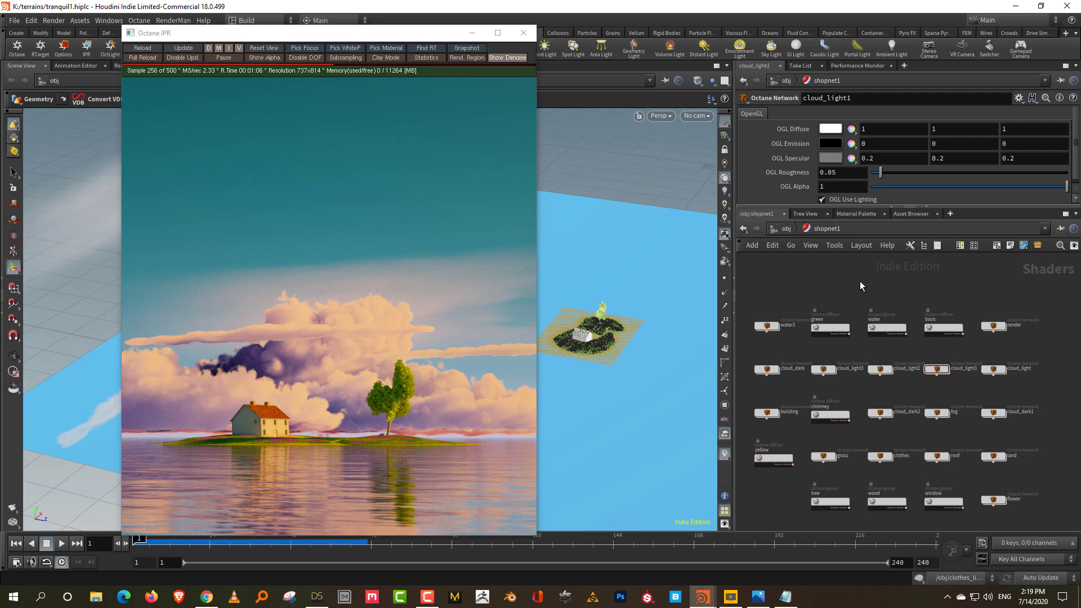
left_click_drag(425, 33, 606, 29)
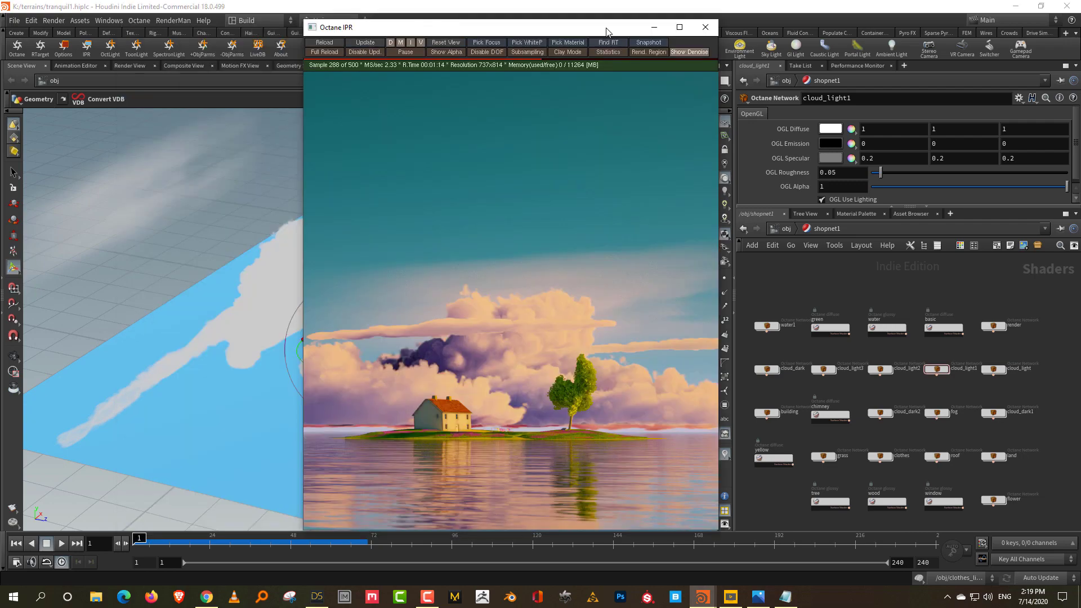
left_click(803, 272)
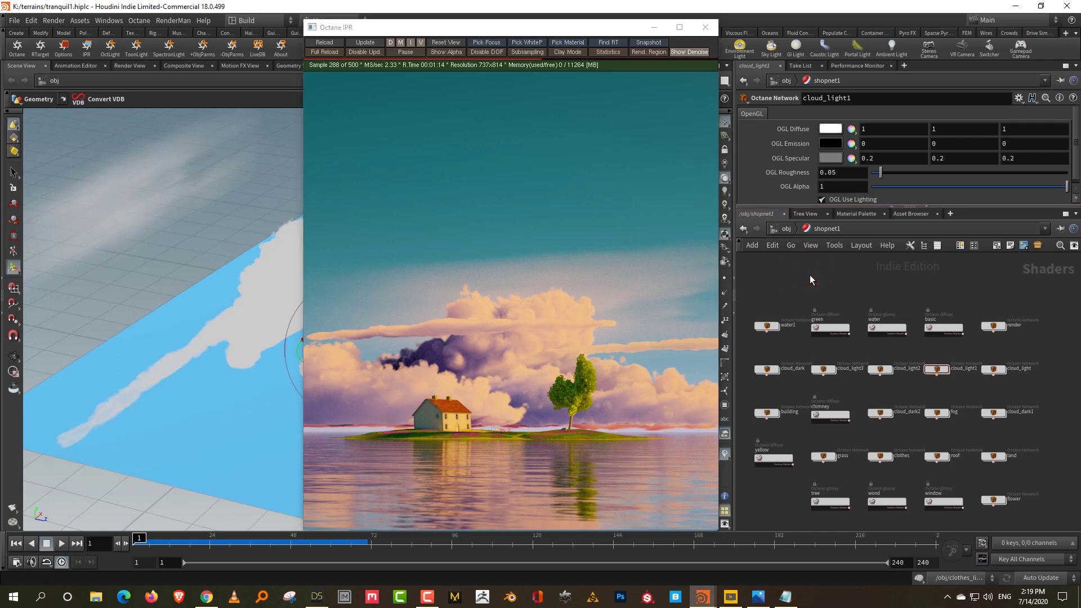